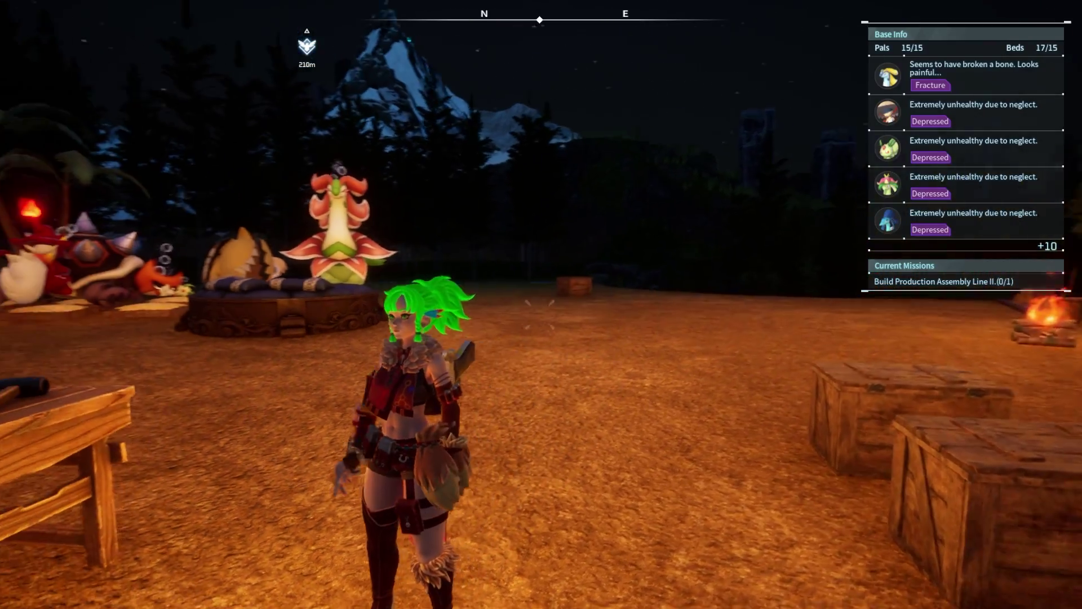
# Run around the night-time base past the crates, campfire and workbenches, then pause the game
pyautogui.press('w')
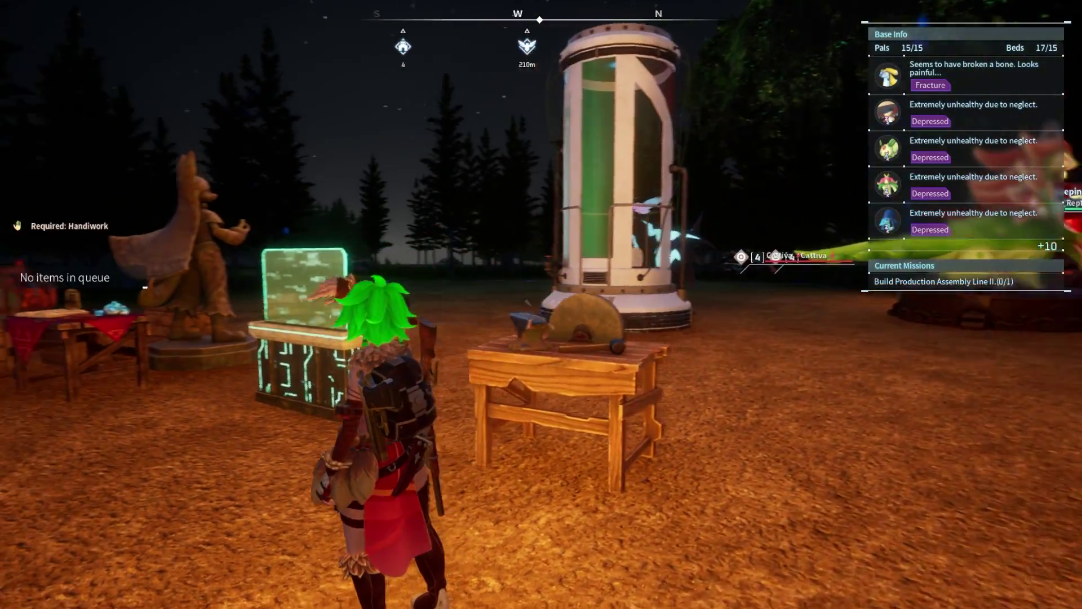
pyautogui.press('w')
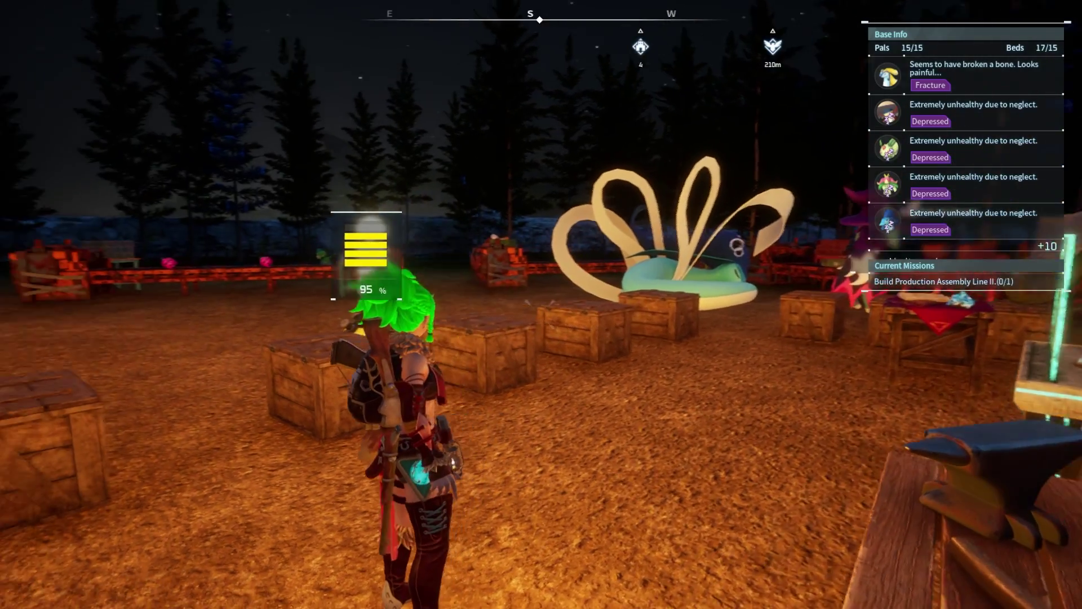
pyautogui.press('w')
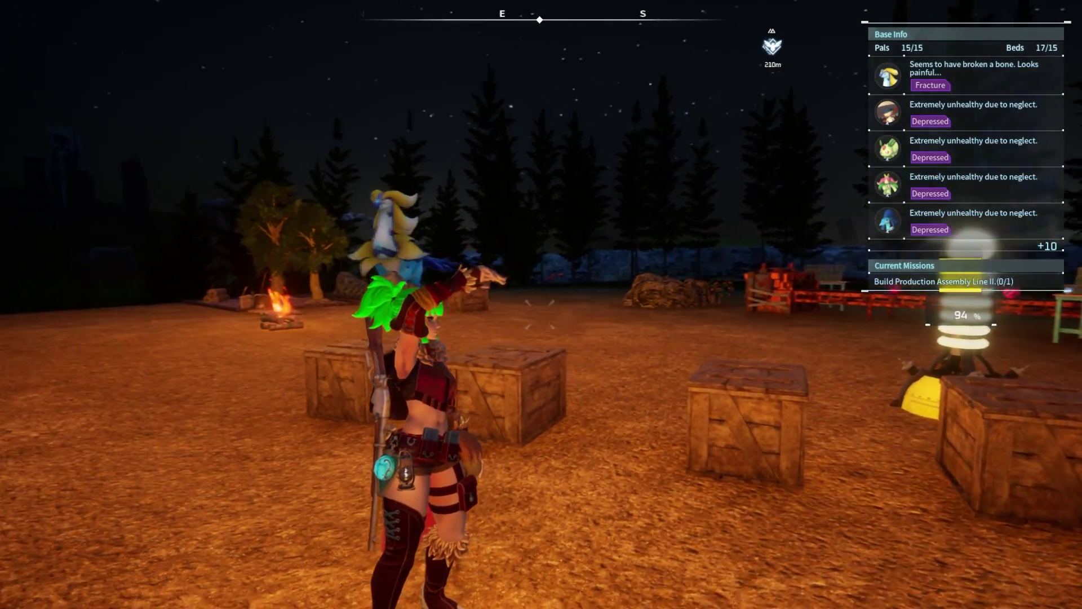
pyautogui.press('s')
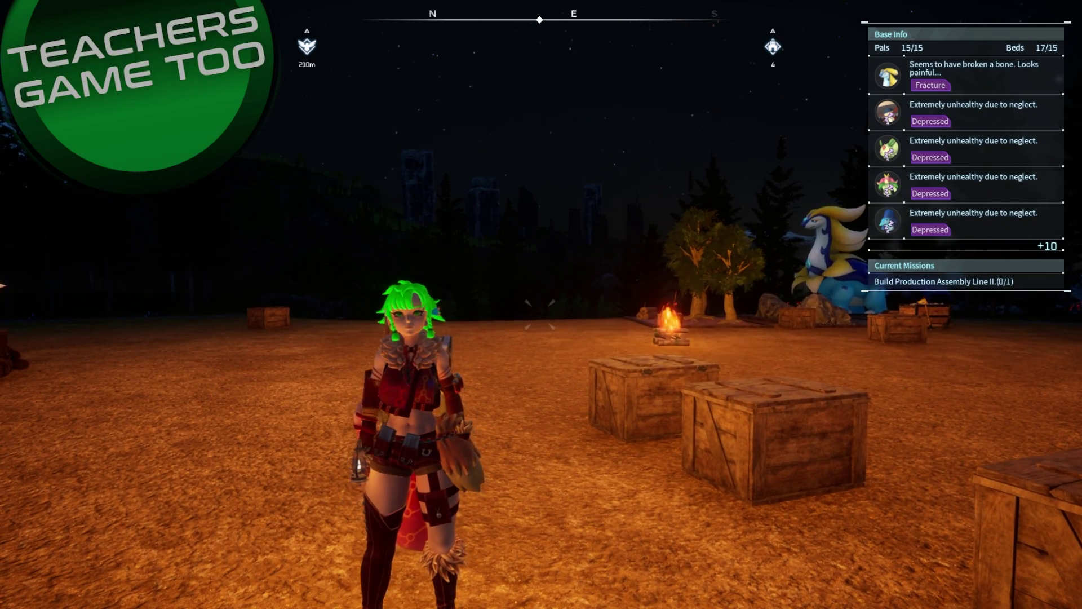
pyautogui.press('w')
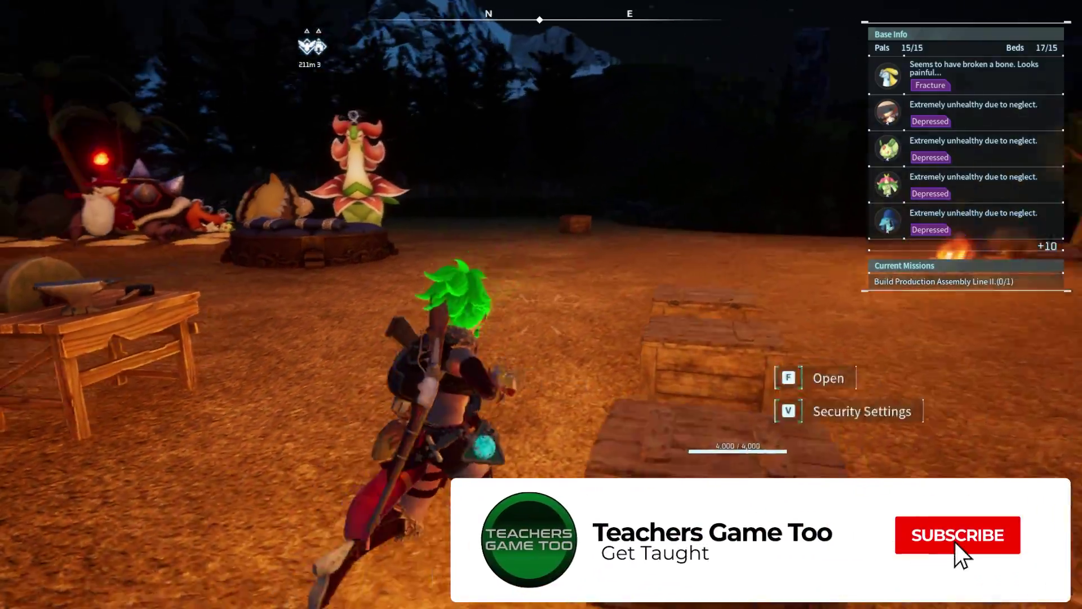
pyautogui.press('w')
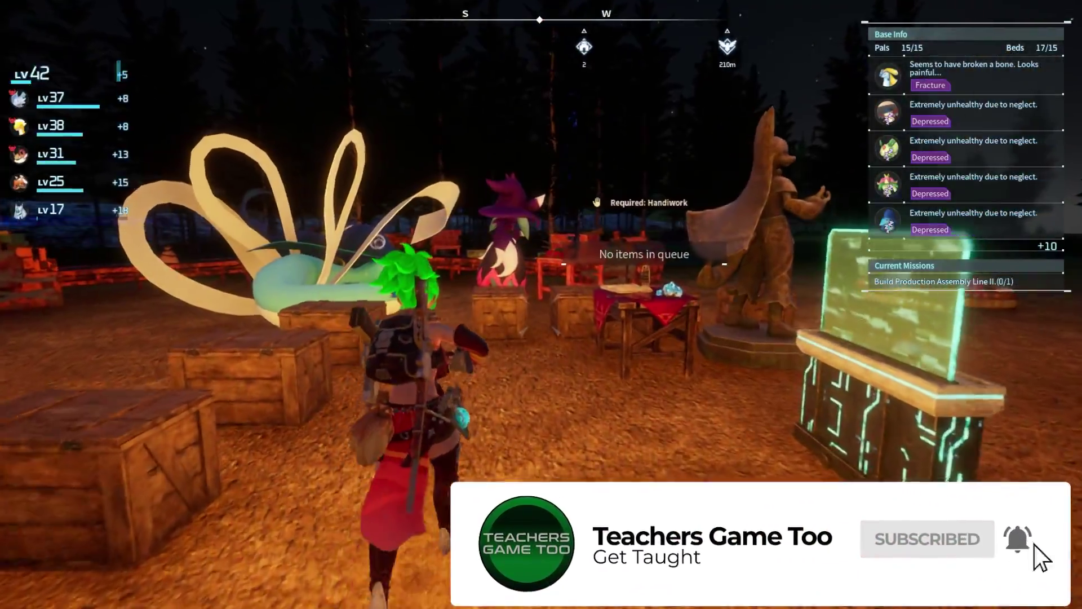
pyautogui.press('w')
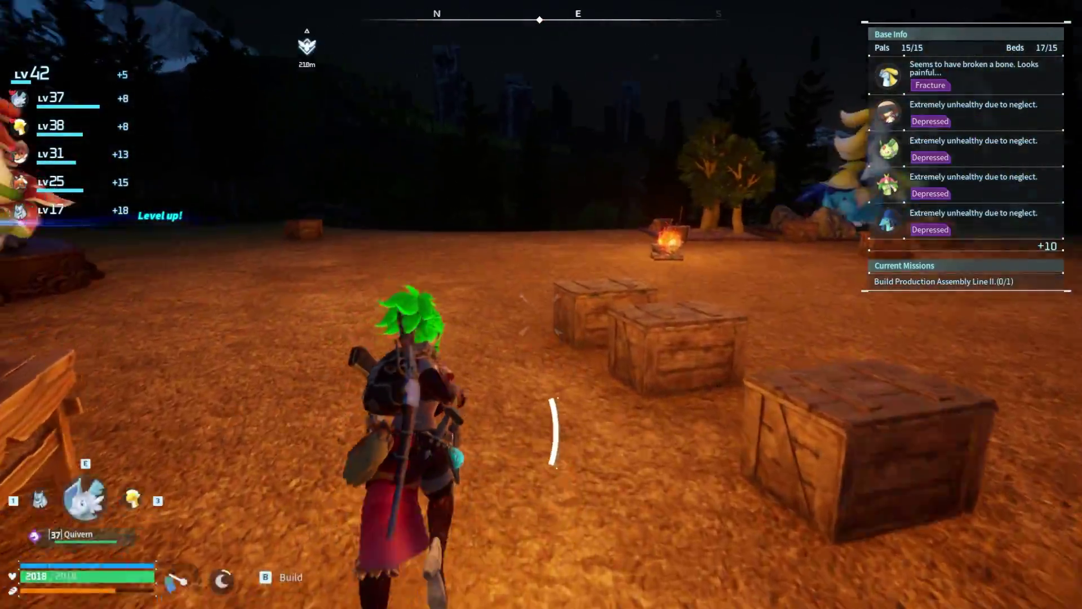
pyautogui.press('Escape')
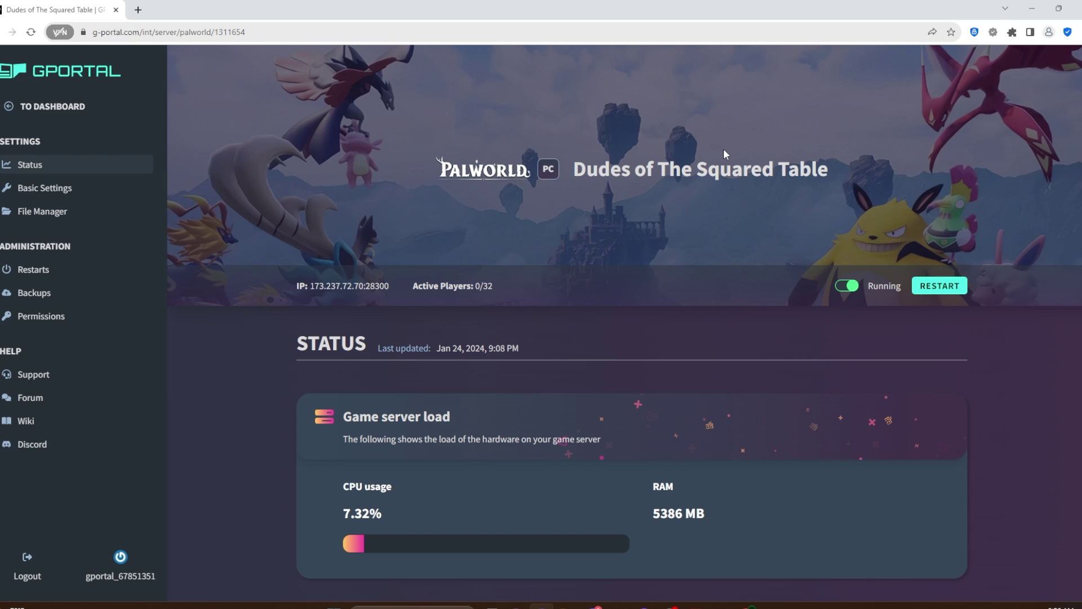
# Look over the server's Basic Settings, such as Max Players 32, then go to the File Manager
pyautogui.click(48, 198)
pyautogui.scroll(-5, 591, 320)
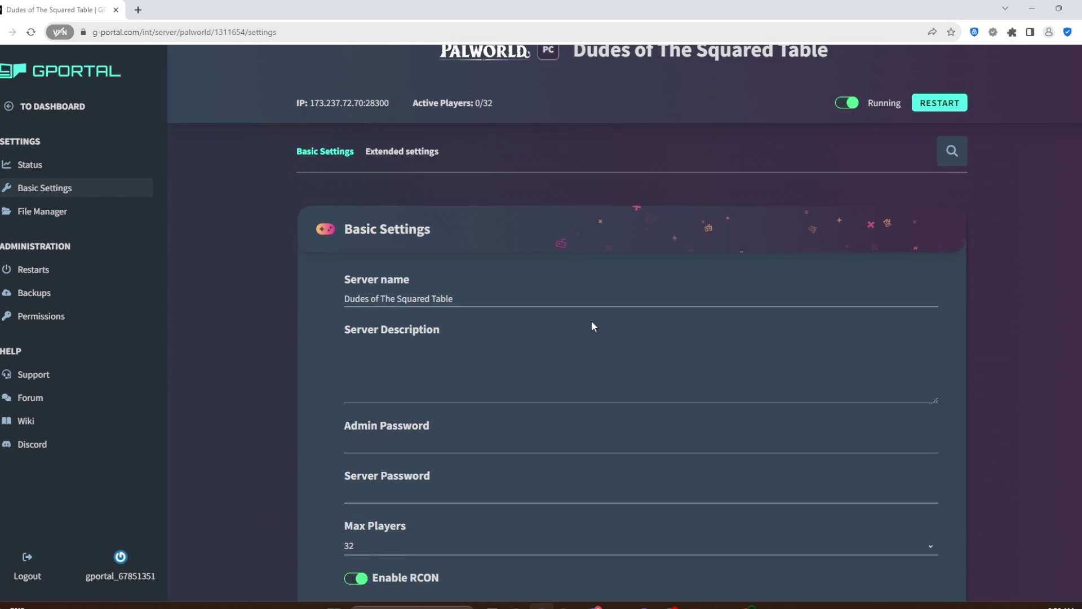
pyautogui.scroll(5, 617, 323)
pyautogui.scroll(-7, 617, 323)
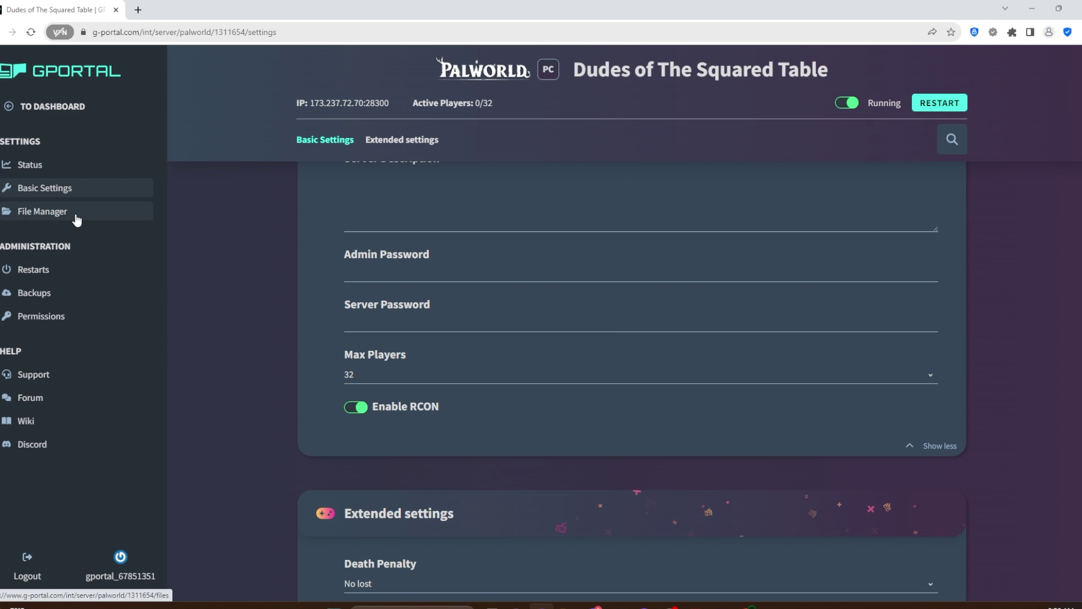
pyautogui.click(77, 219)
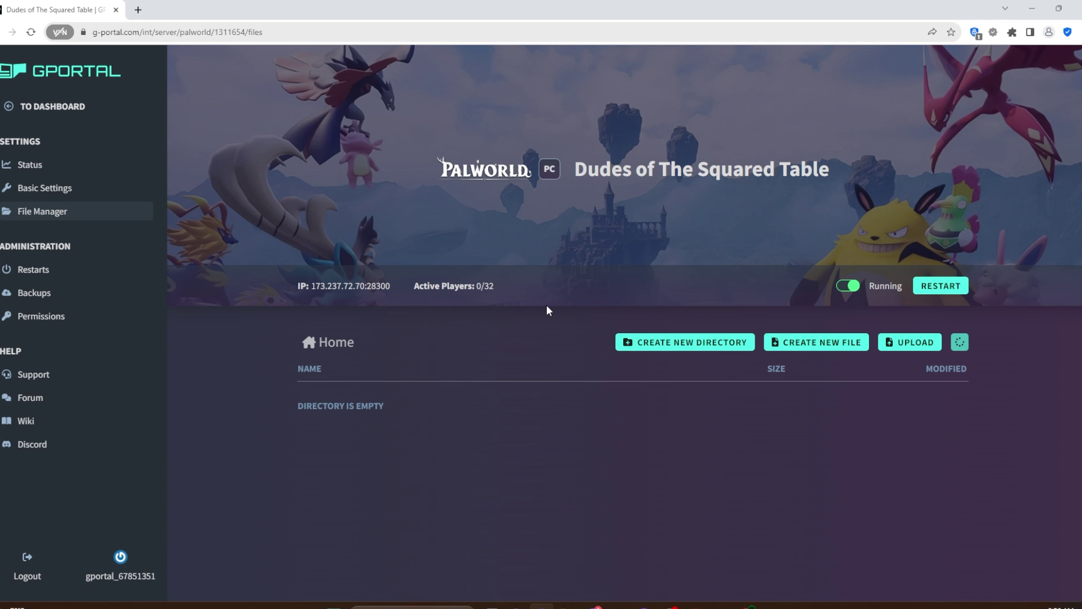
# Open DefaultPalWorldSettings.ini from the server's file list in the editor
pyautogui.scroll(-1, 582, 317)
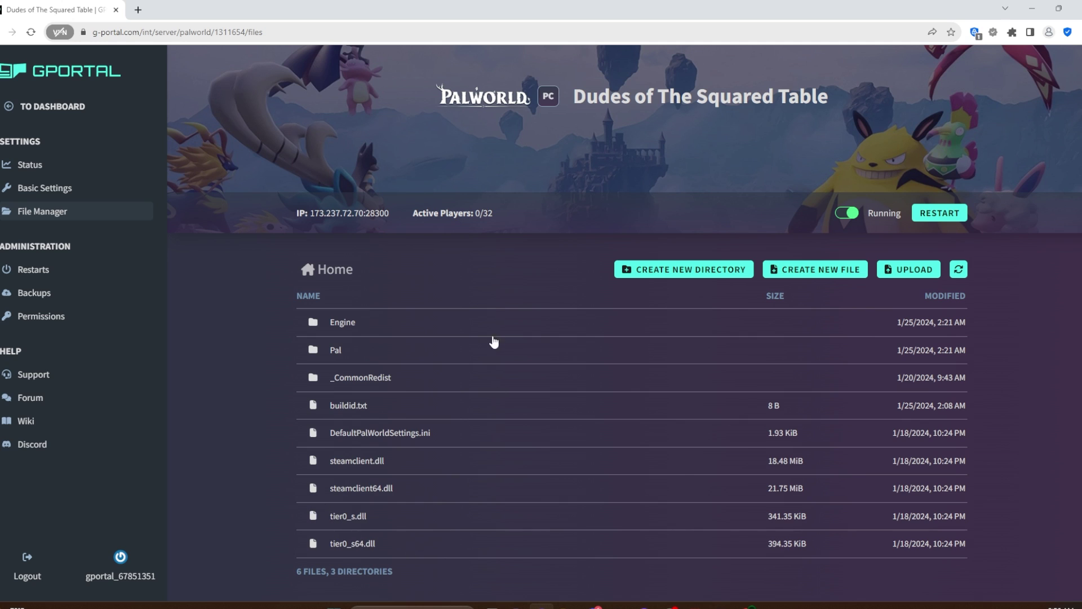
pyautogui.click(391, 433)
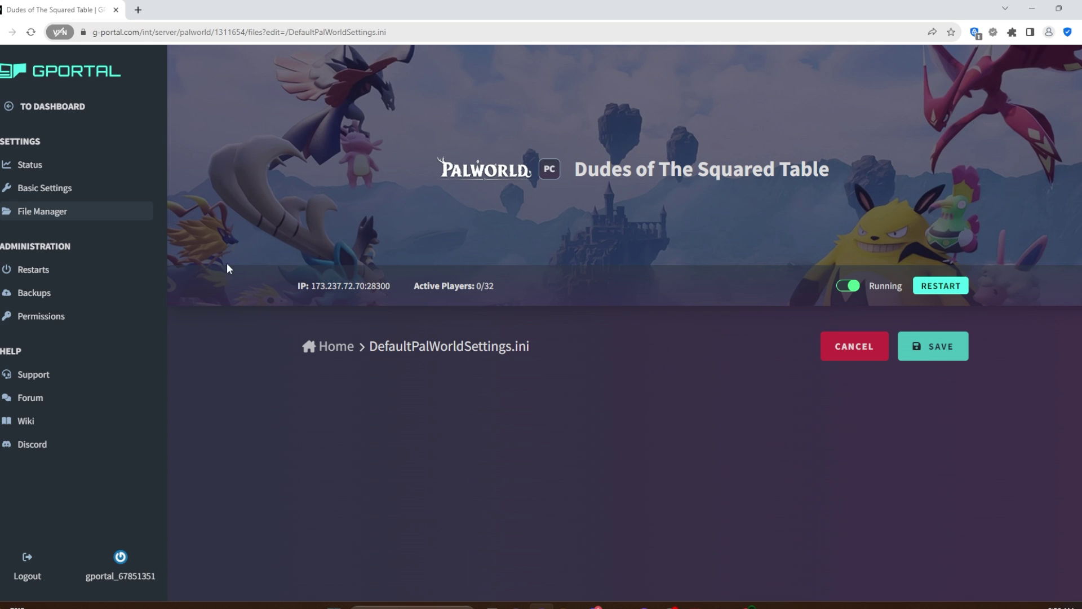
# Go back to Basic Settings and review Max Players 32, RCON and Death Penalty
pyautogui.click(53, 189)
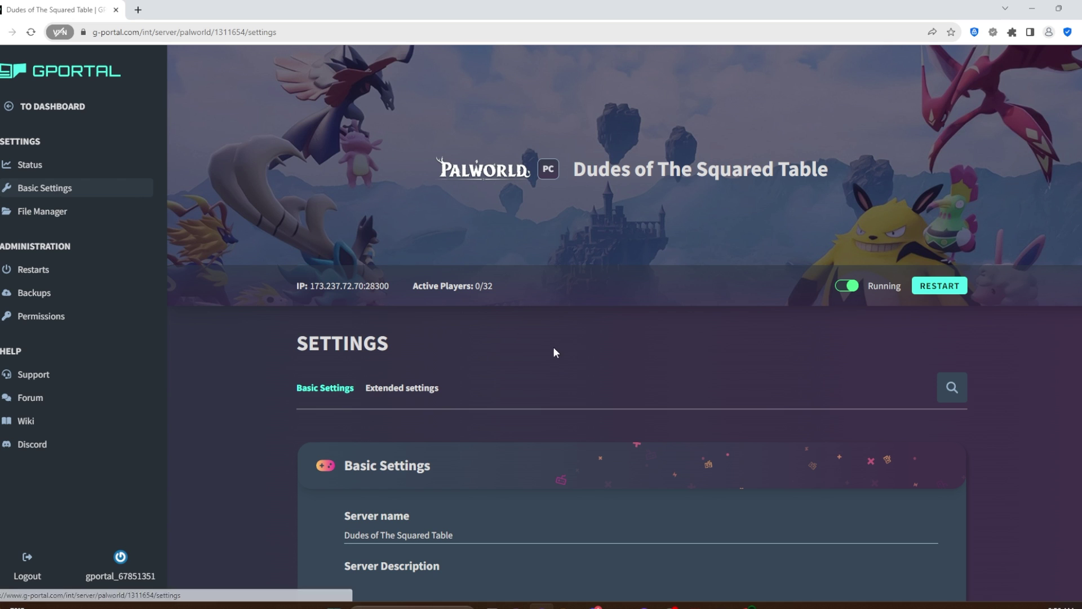
pyautogui.scroll(-6, 493, 377)
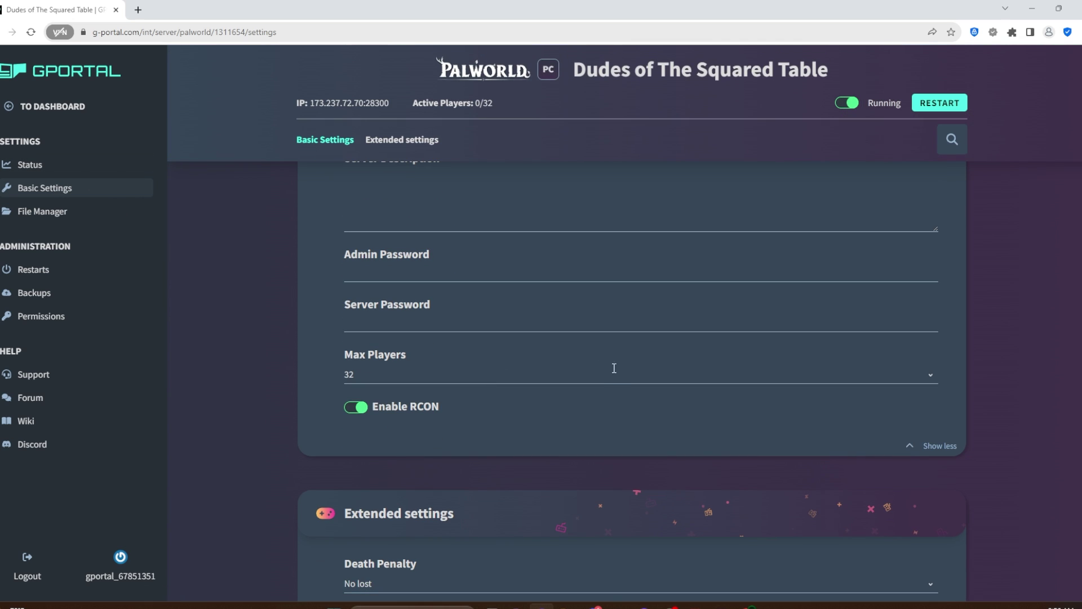
pyautogui.scroll(-6, 600, 377)
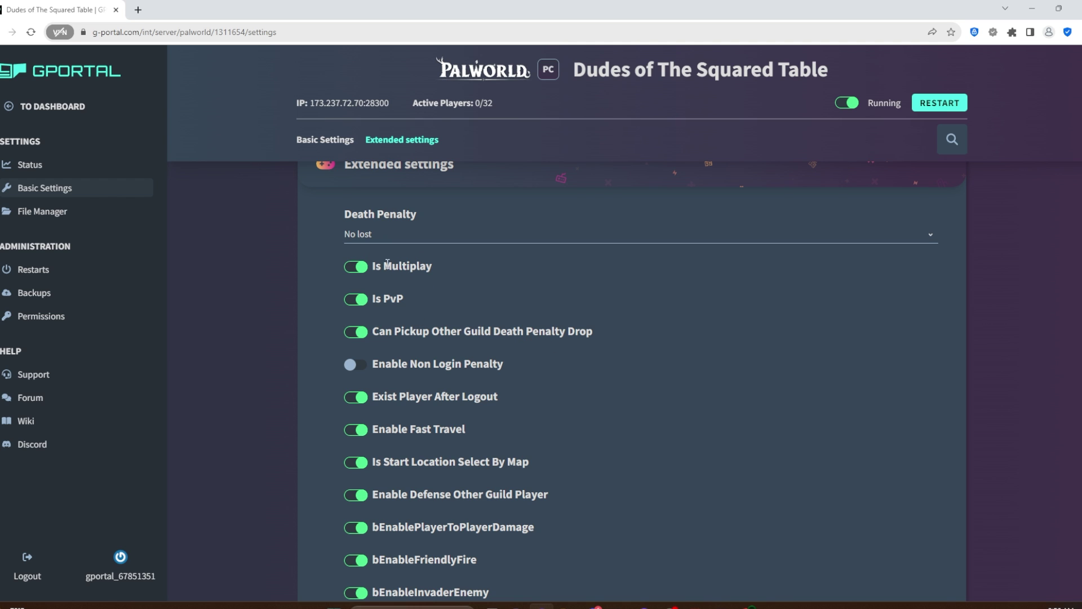
pyautogui.scroll(6, 520, 293)
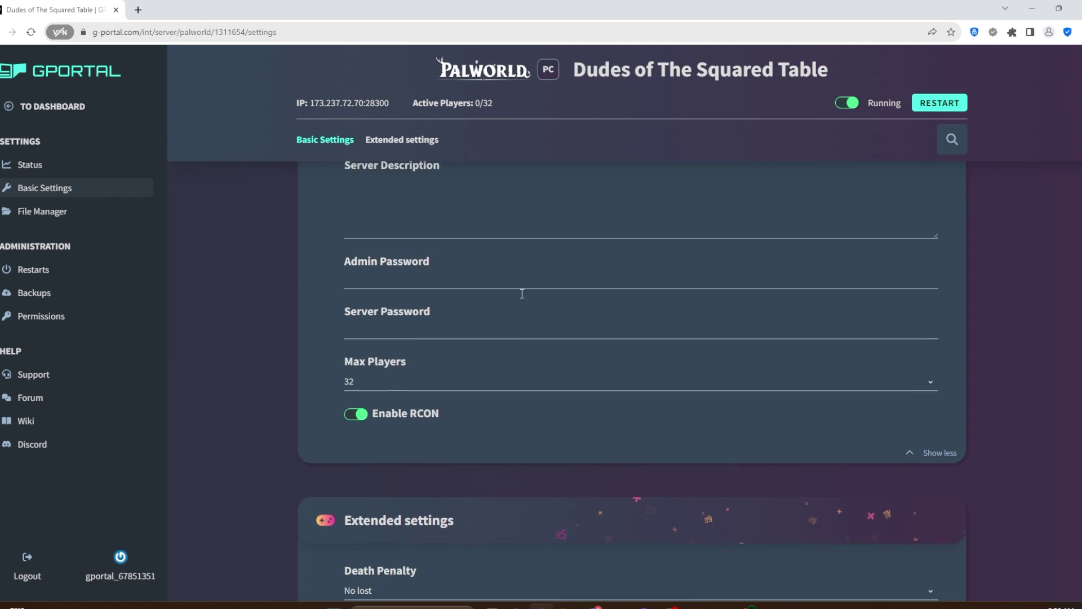
pyautogui.scroll(-1, 522, 294)
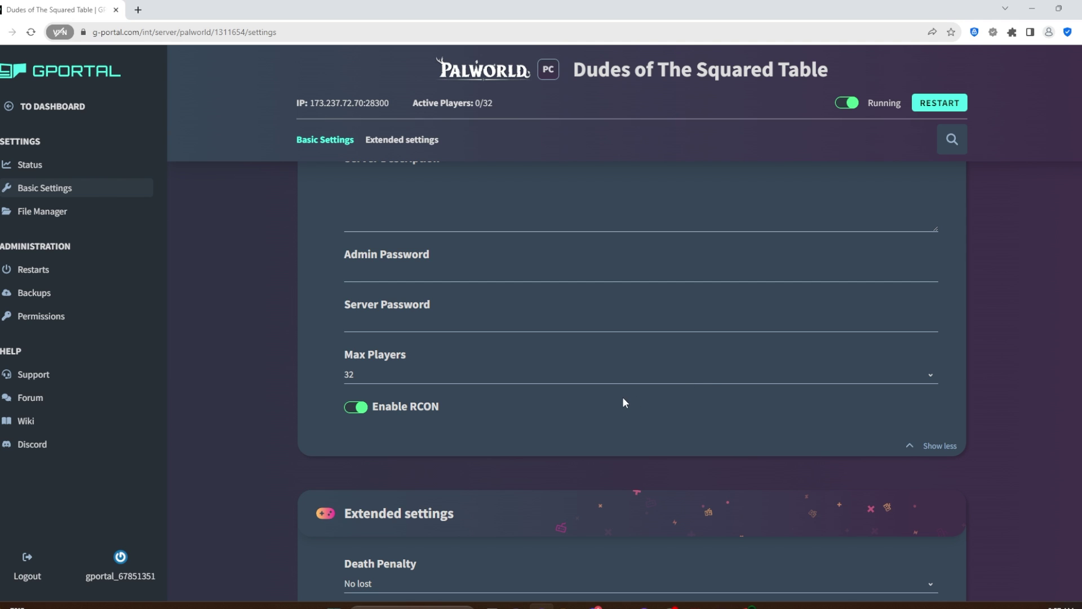
pyautogui.scroll(3, 598, 408)
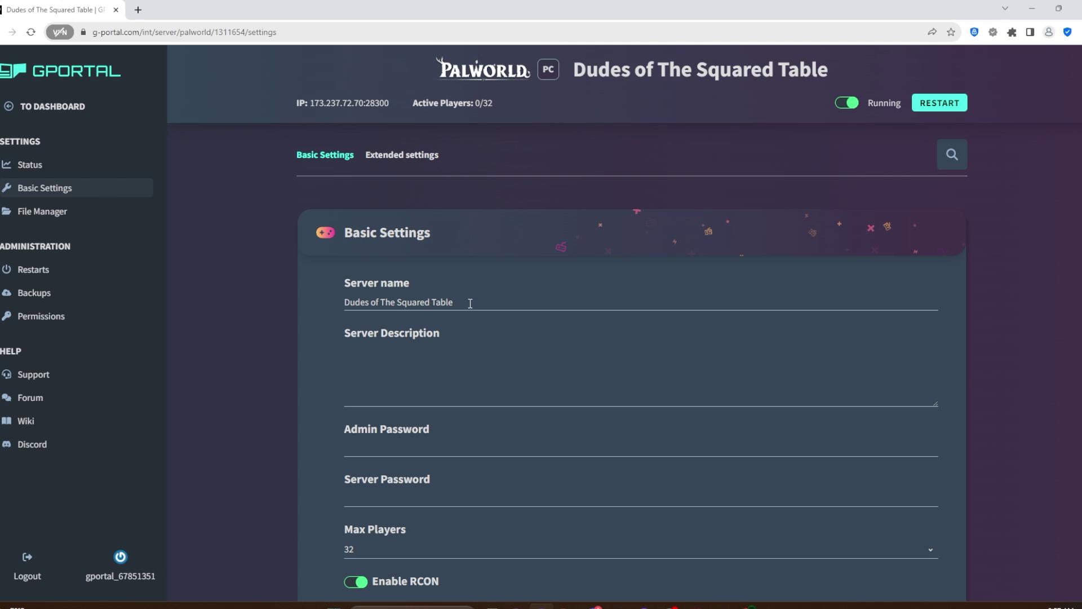
pyautogui.scroll(-2, 451, 312)
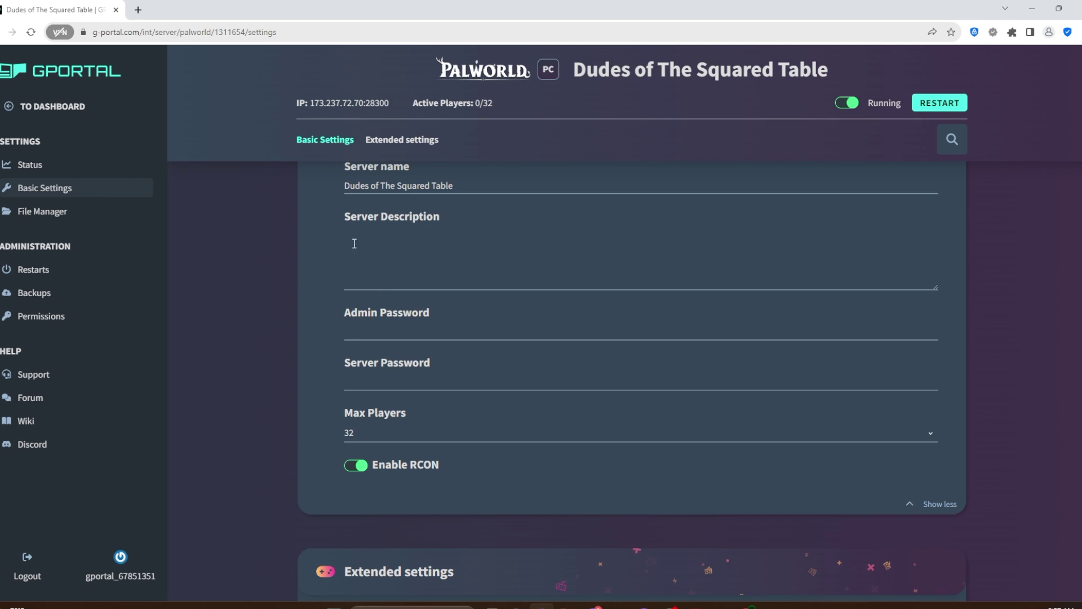
pyautogui.scroll(-2, 451, 257)
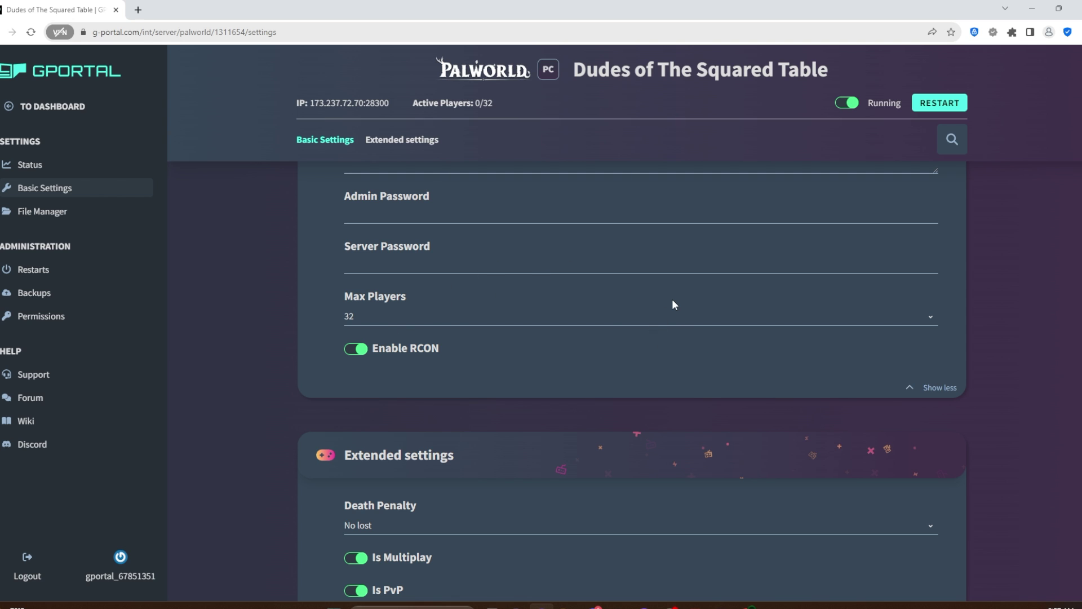
pyautogui.scroll(-3, 602, 346)
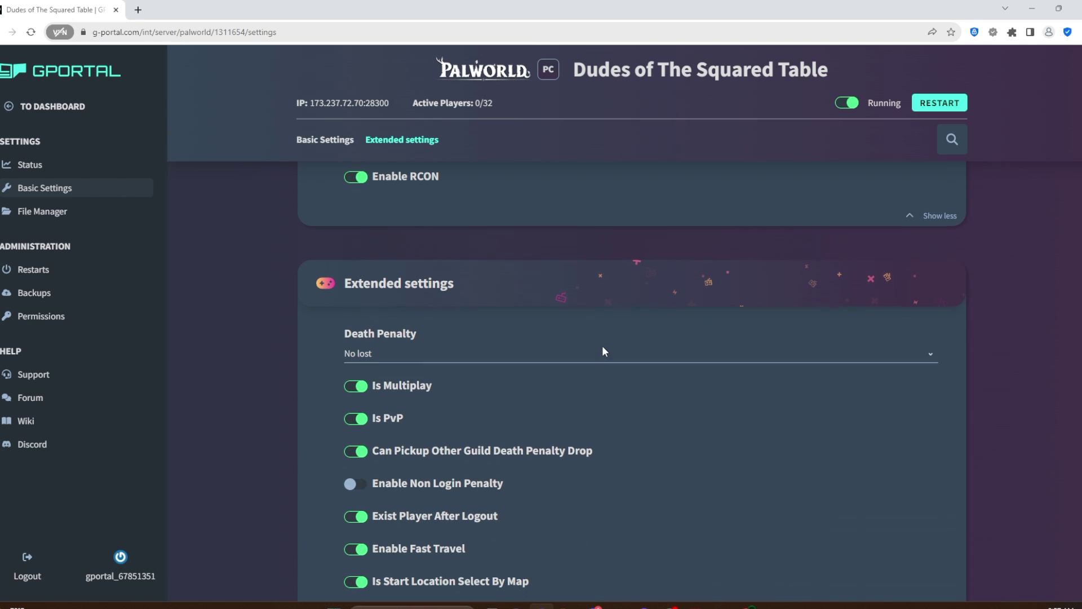
pyautogui.scroll(-1, 500, 316)
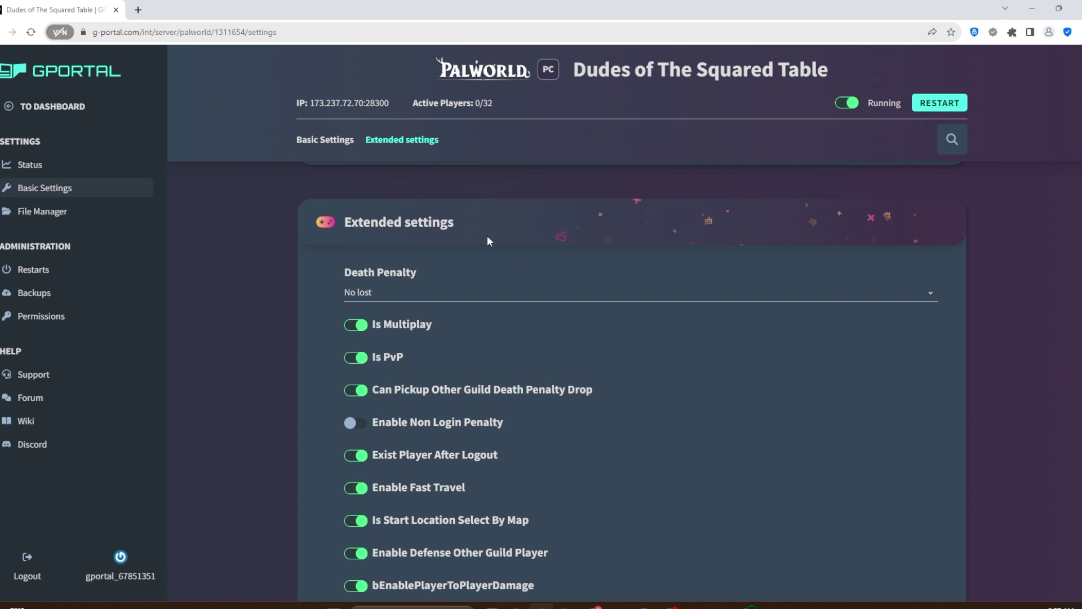
pyautogui.scroll(-1, 445, 232)
pyautogui.scroll(1, 482, 235)
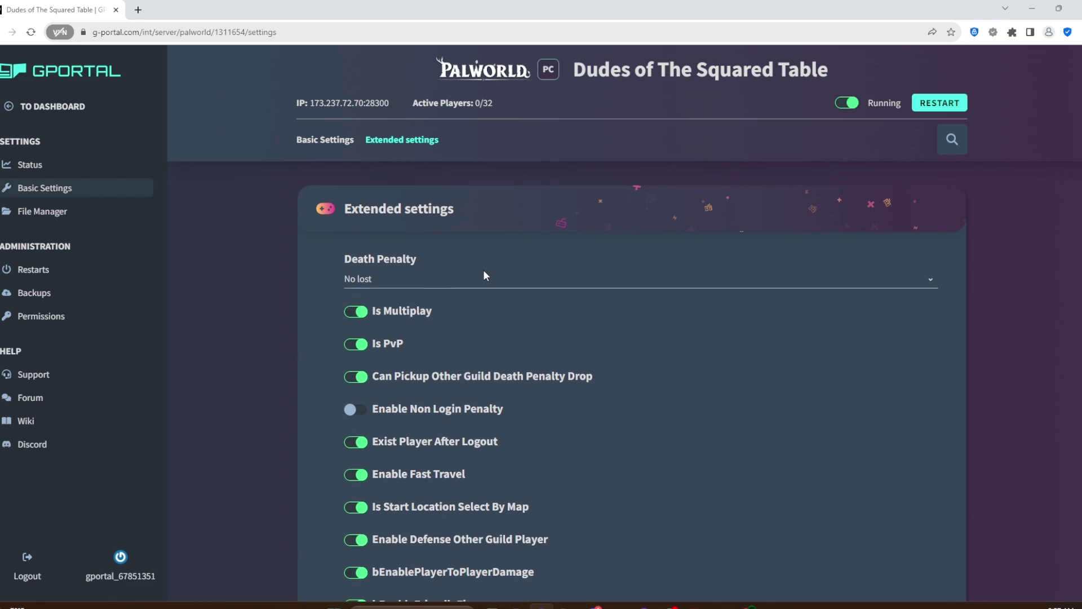
pyautogui.scroll(-1, 479, 266)
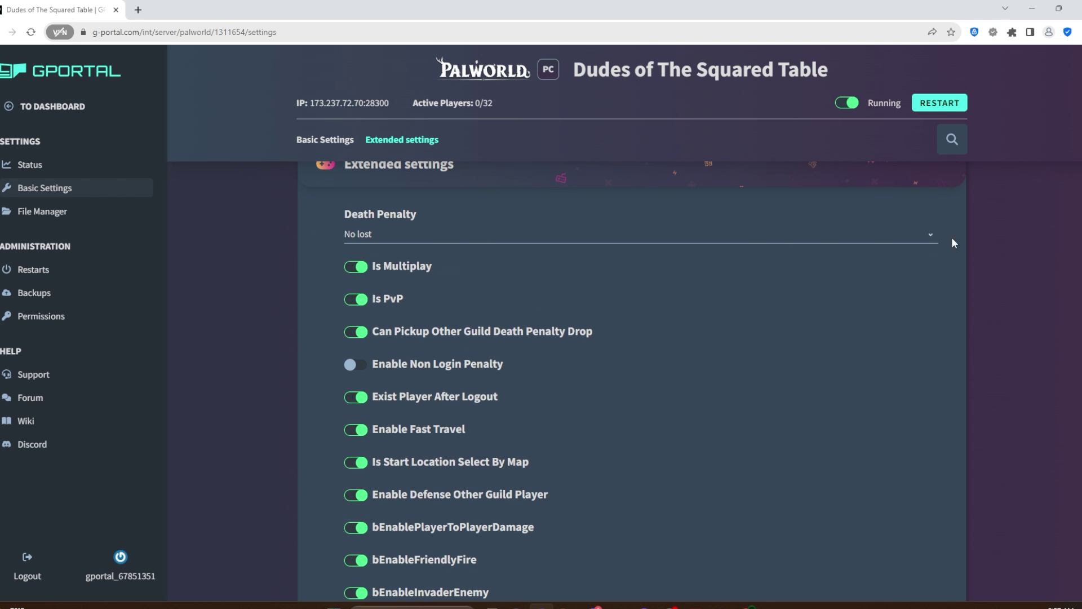
pyautogui.click(475, 237)
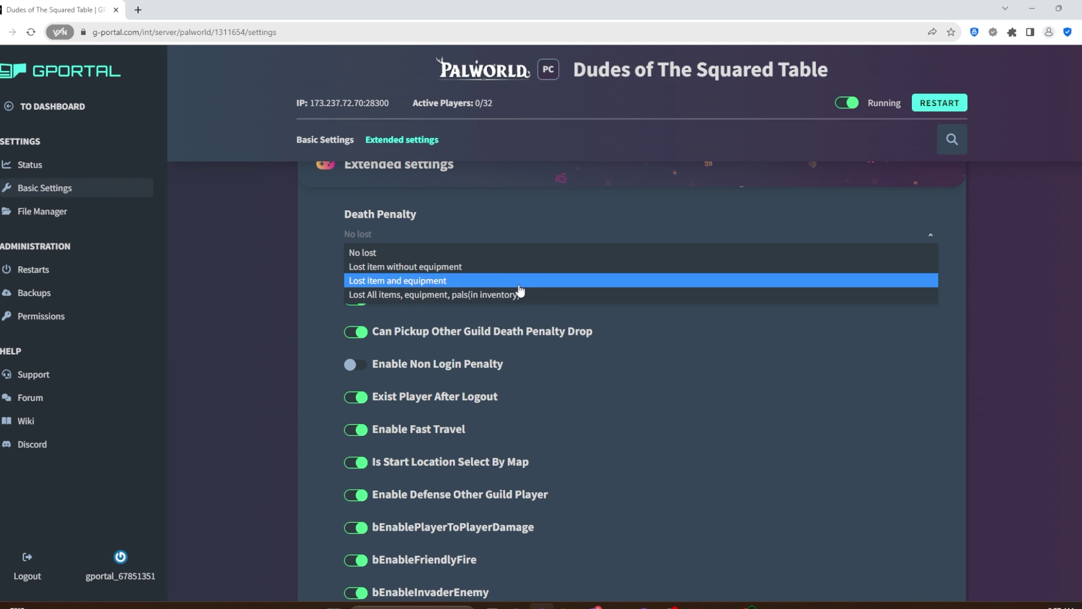
pyautogui.click(555, 254)
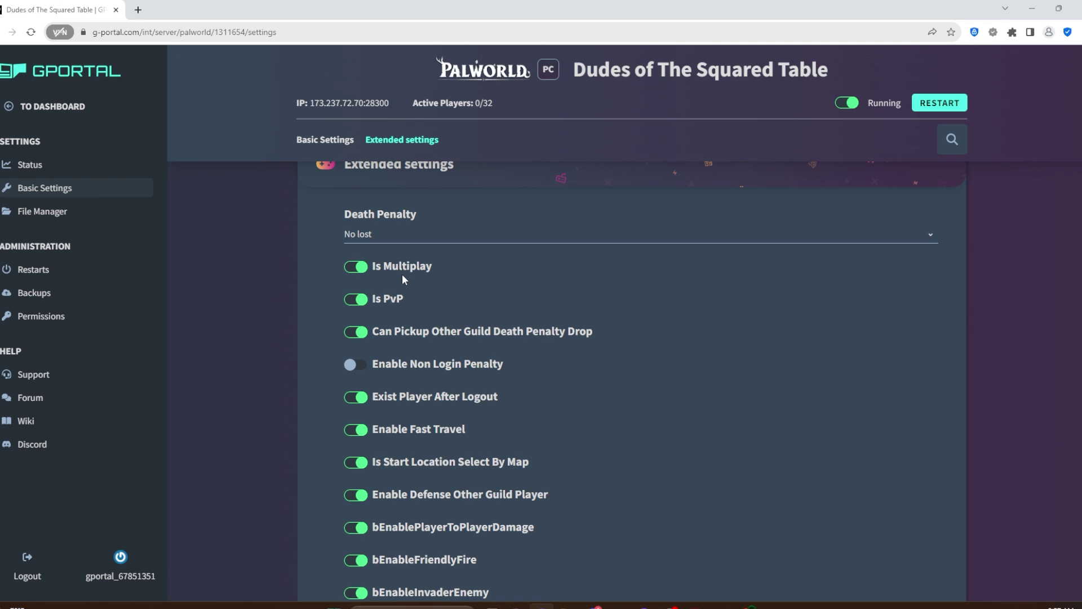
pyautogui.scroll(-1, 401, 274)
pyautogui.scroll(1, 426, 272)
pyautogui.scroll(-1, 370, 298)
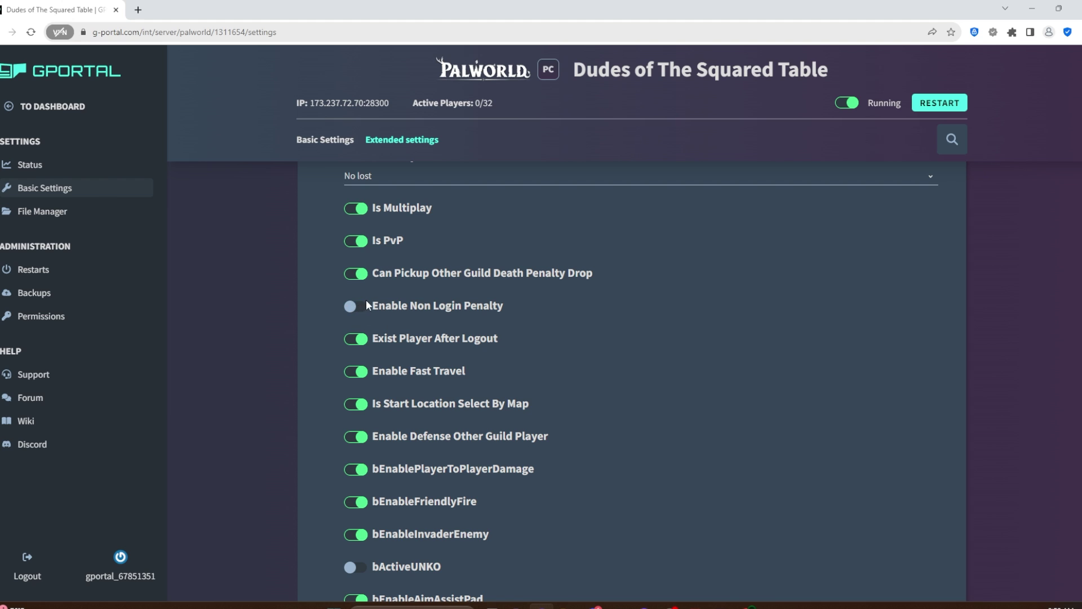
pyautogui.scroll(-1, 366, 301)
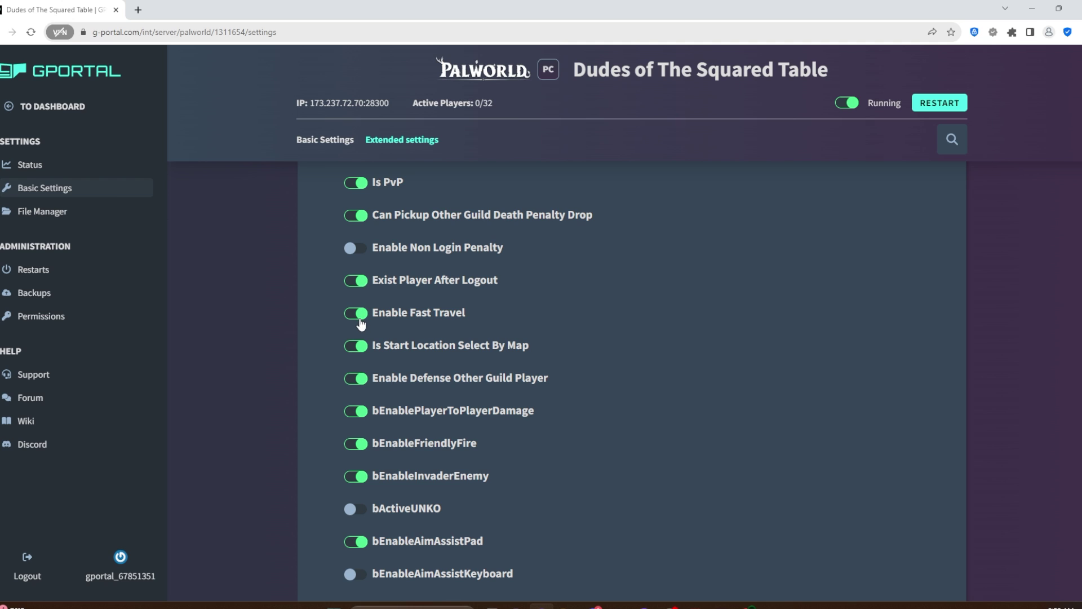
pyautogui.scroll(-1, 360, 322)
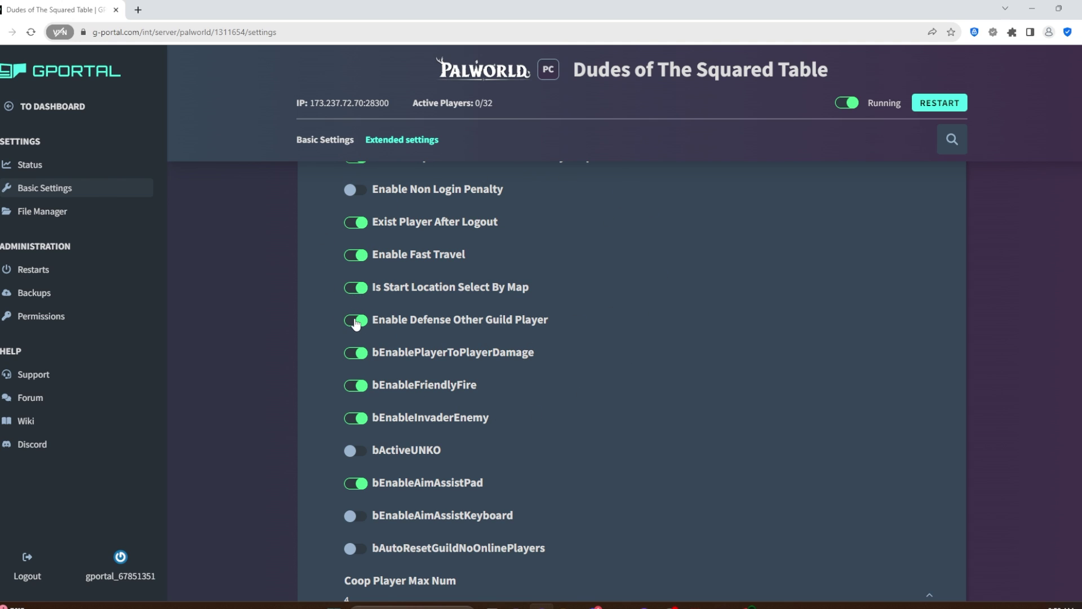
pyautogui.scroll(-1, 364, 323)
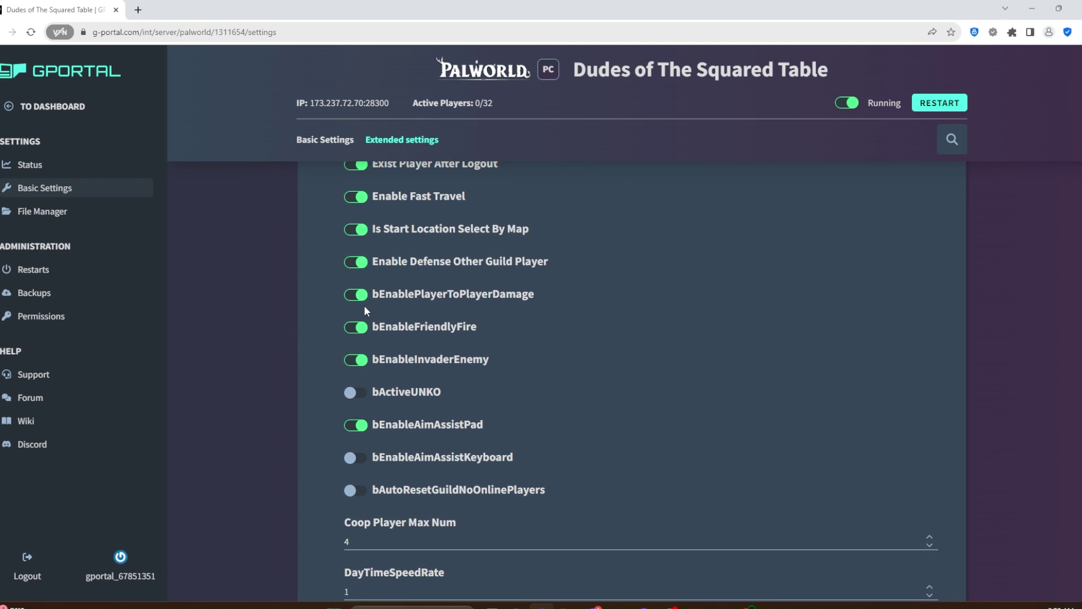
pyautogui.scroll(-1, 349, 270)
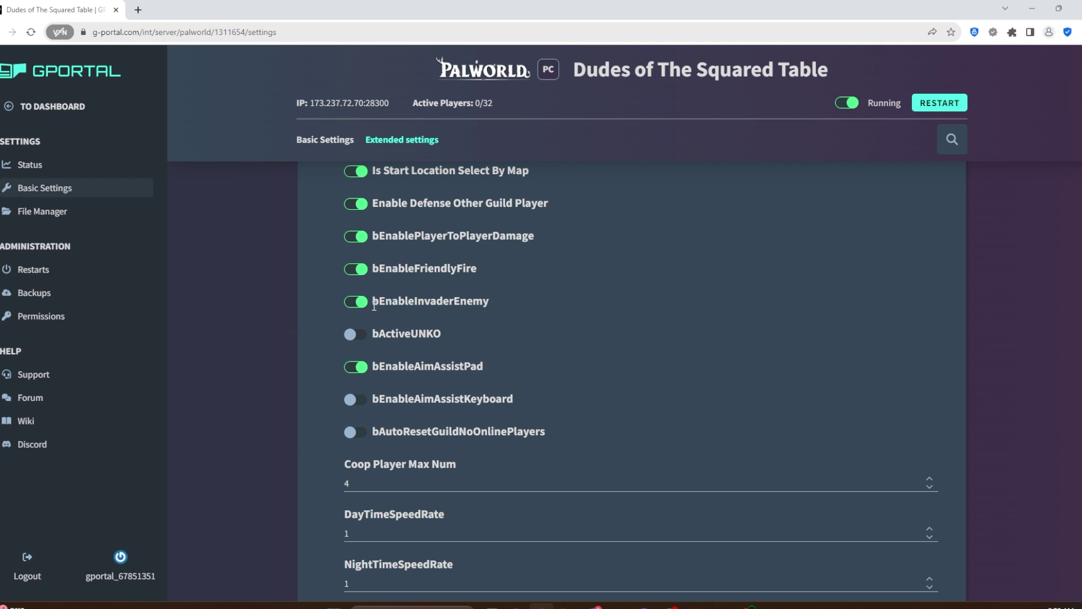
# Switch bEnableInvaderEnemy off and scroll down to the rate fields, such as ExpRate 2.5
pyautogui.click(356, 304)
pyautogui.click(356, 307)
pyautogui.click(358, 306)
pyautogui.click(360, 307)
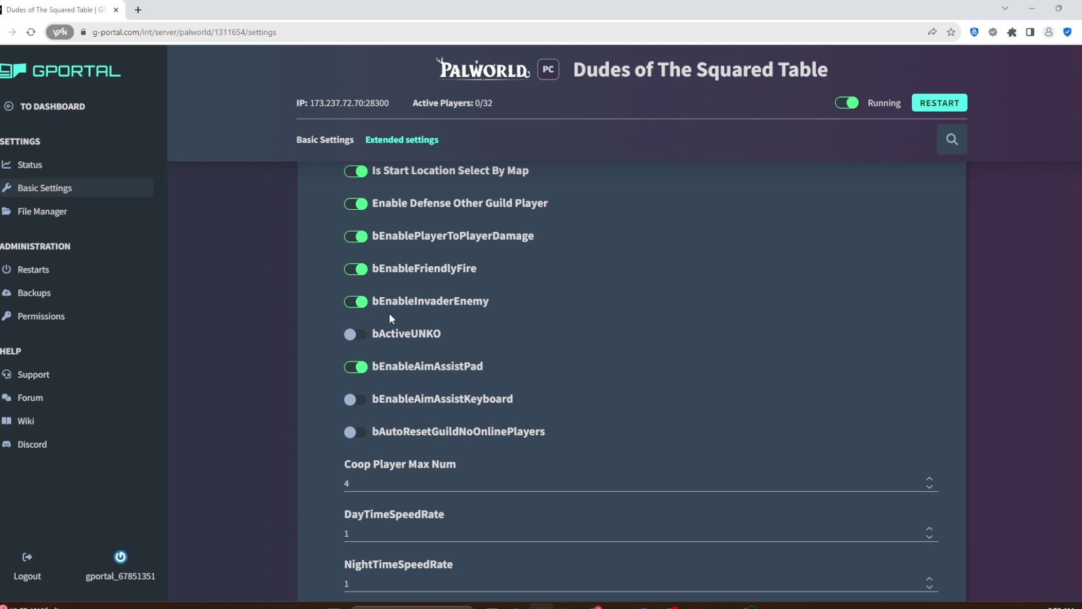
pyautogui.click(356, 304)
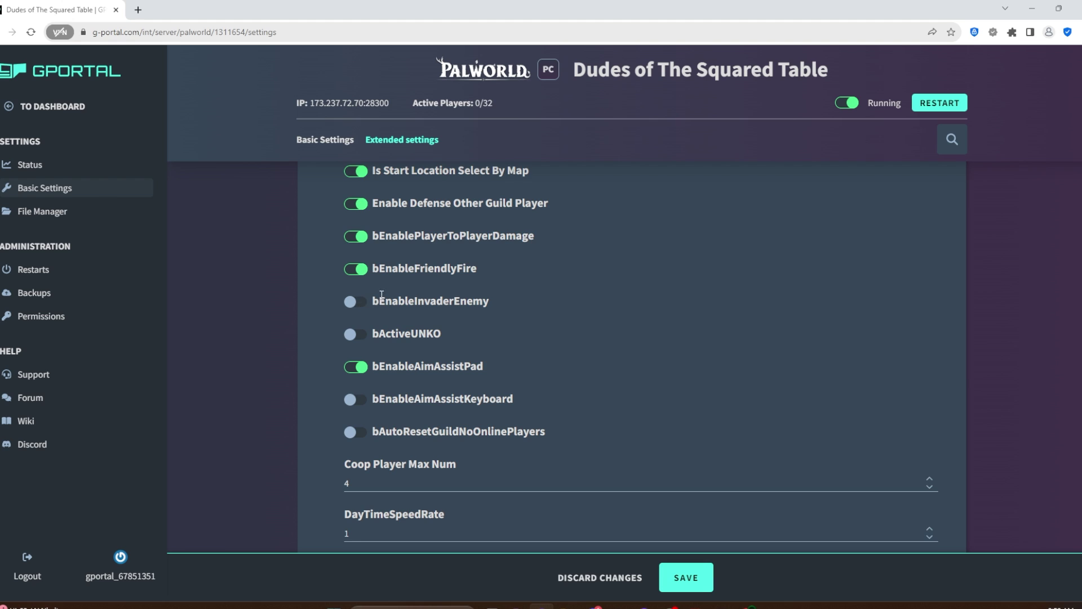
pyautogui.scroll(-1, 364, 293)
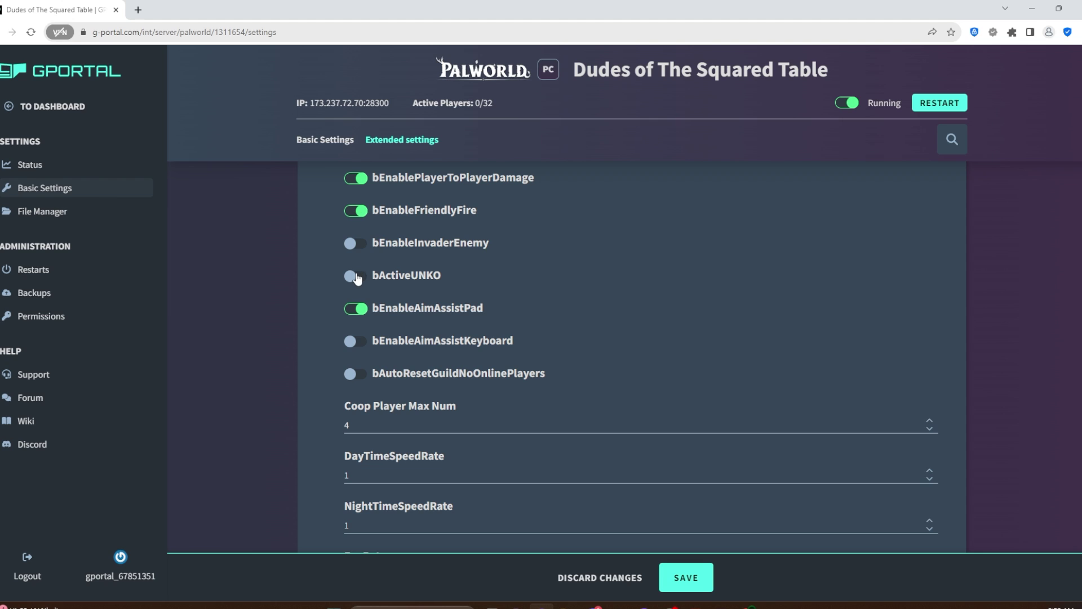
pyautogui.scroll(-1, 356, 277)
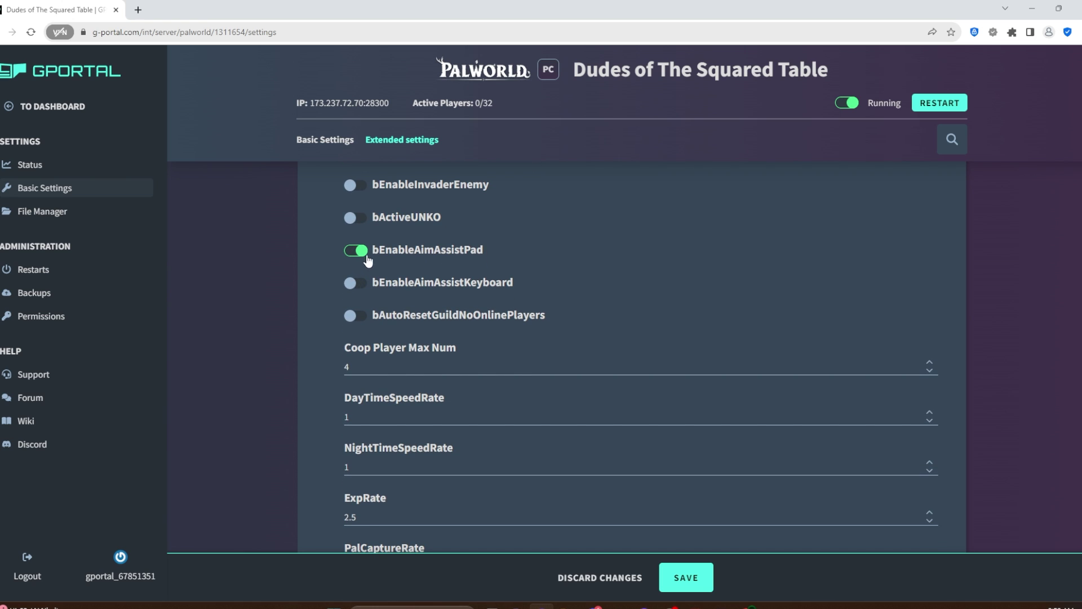
pyautogui.scroll(-1, 364, 280)
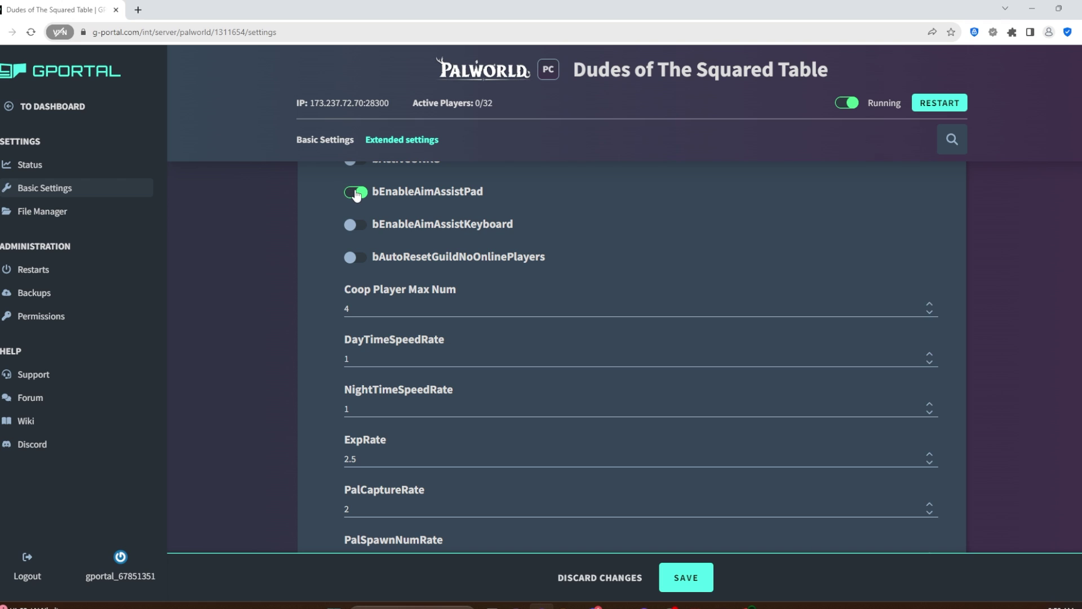
pyautogui.scroll(-1, 356, 194)
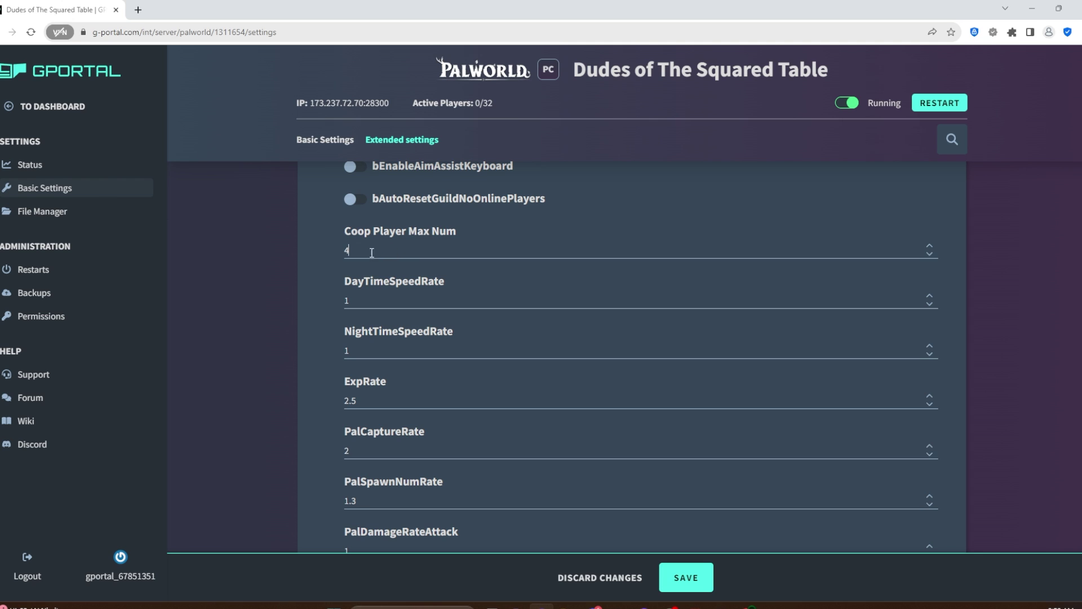
# Change Coop Player Max Num to 10, then look over ExpRate and the player rate fields
pyautogui.moveTo(377, 252); pyautogui.dragTo(307, 249)
pyautogui.write('10')
pyautogui.scroll(-2, 410, 252)
pyautogui.scroll(2, 409, 252)
pyautogui.scroll(-2, 432, 298)
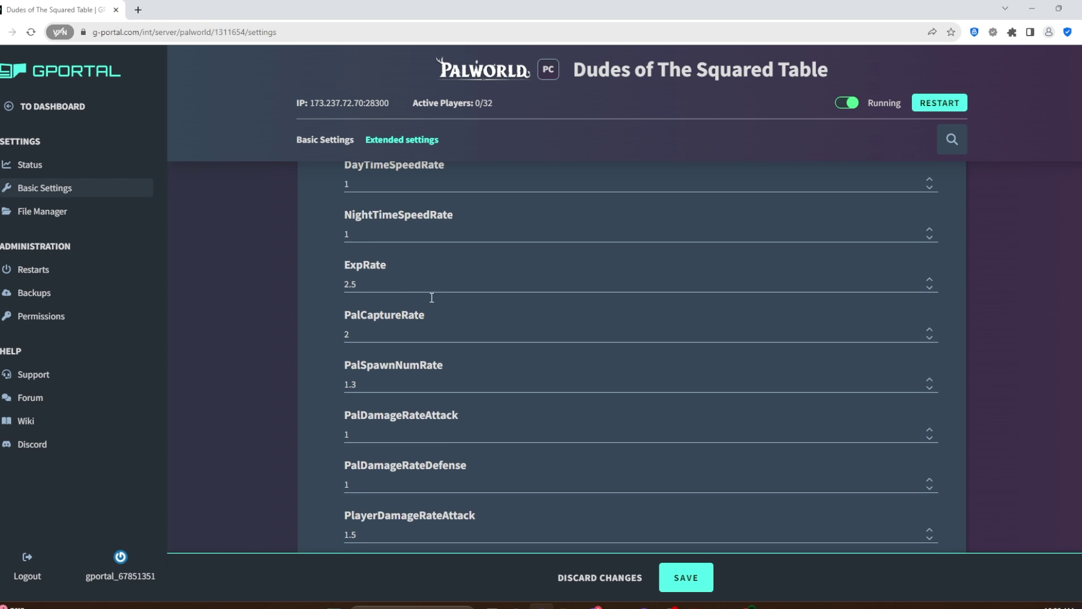
pyautogui.click(363, 284)
pyautogui.scroll(-2, 394, 327)
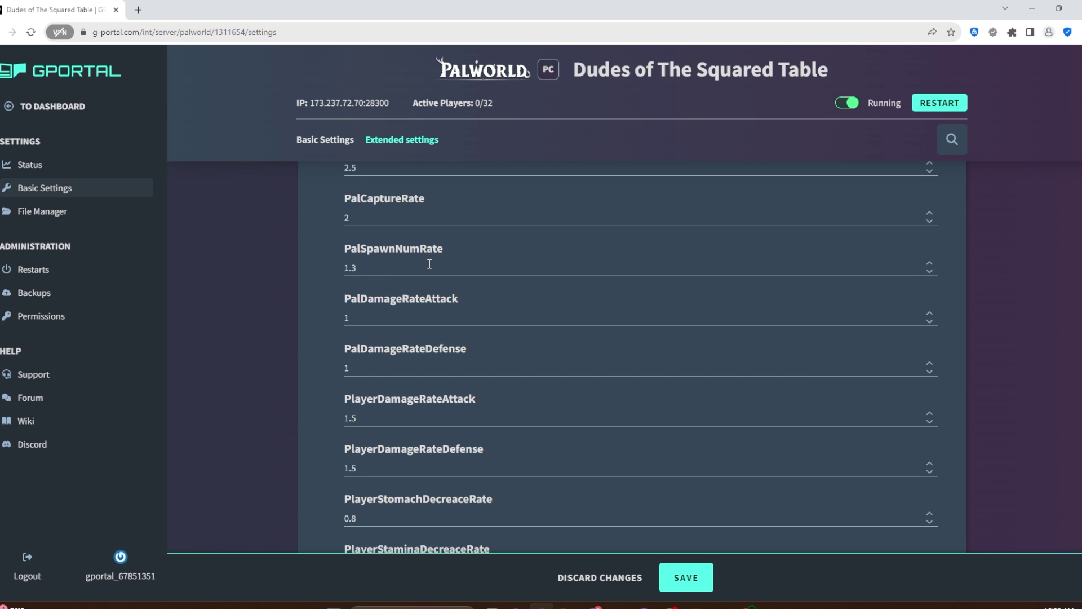
pyautogui.scroll(-2, 431, 253)
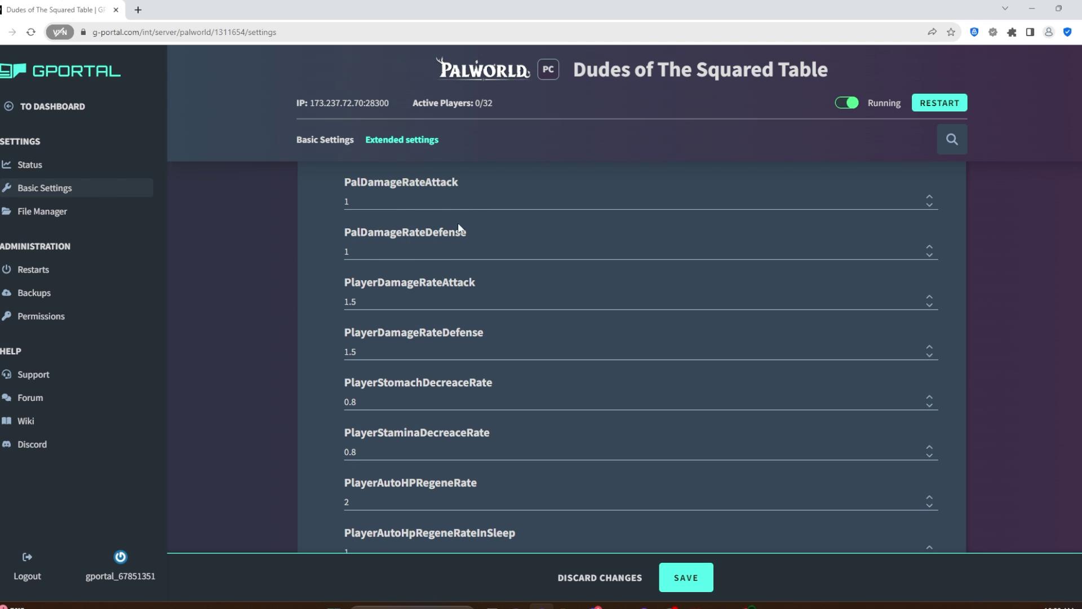
pyautogui.scroll(-1, 391, 248)
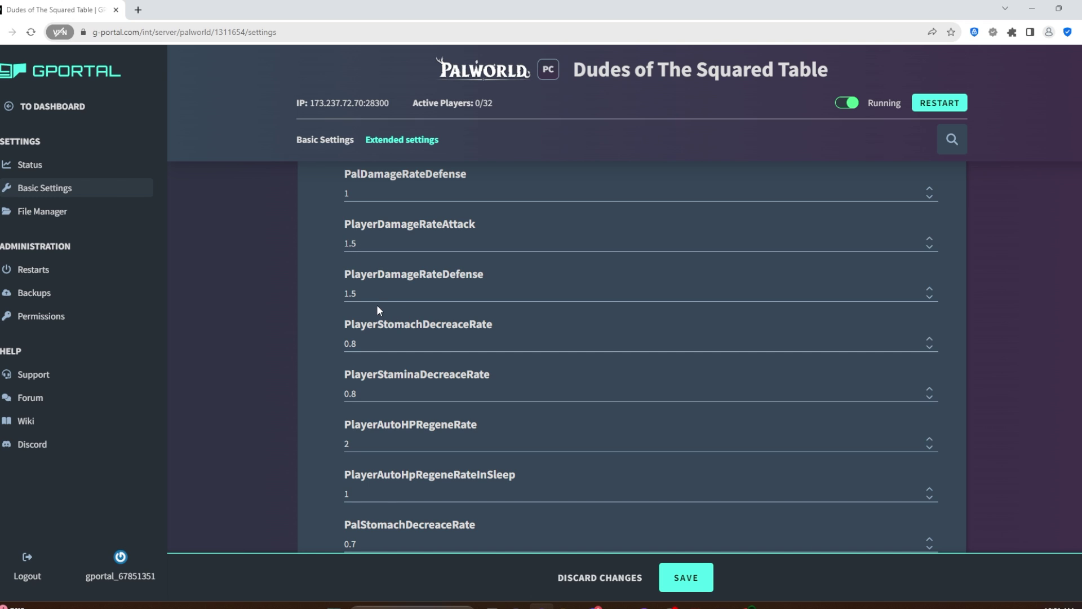
pyautogui.scroll(-1, 377, 304)
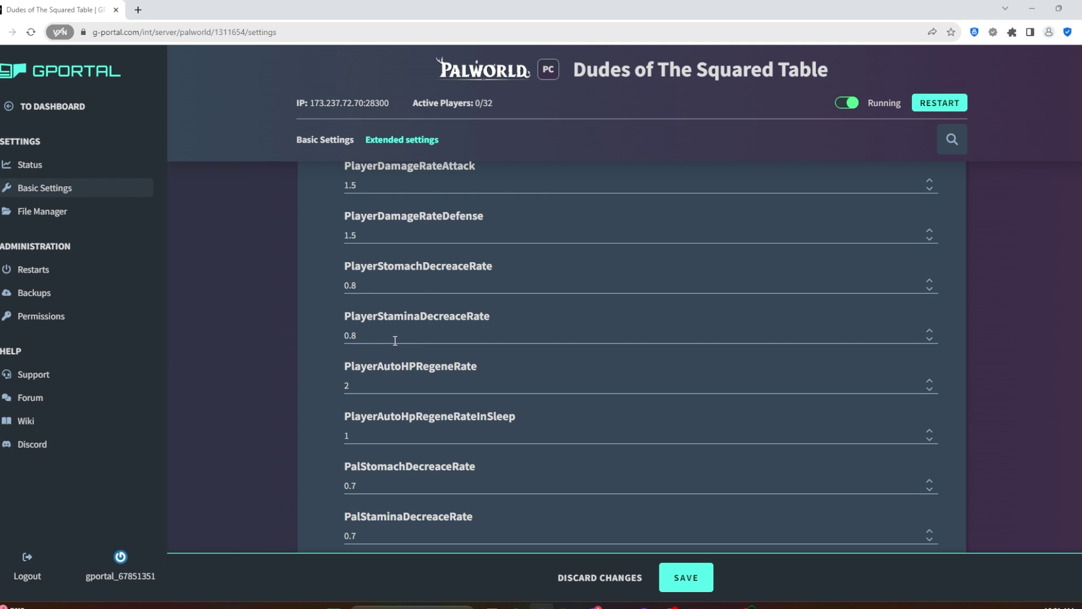
pyautogui.scroll(-2, 395, 340)
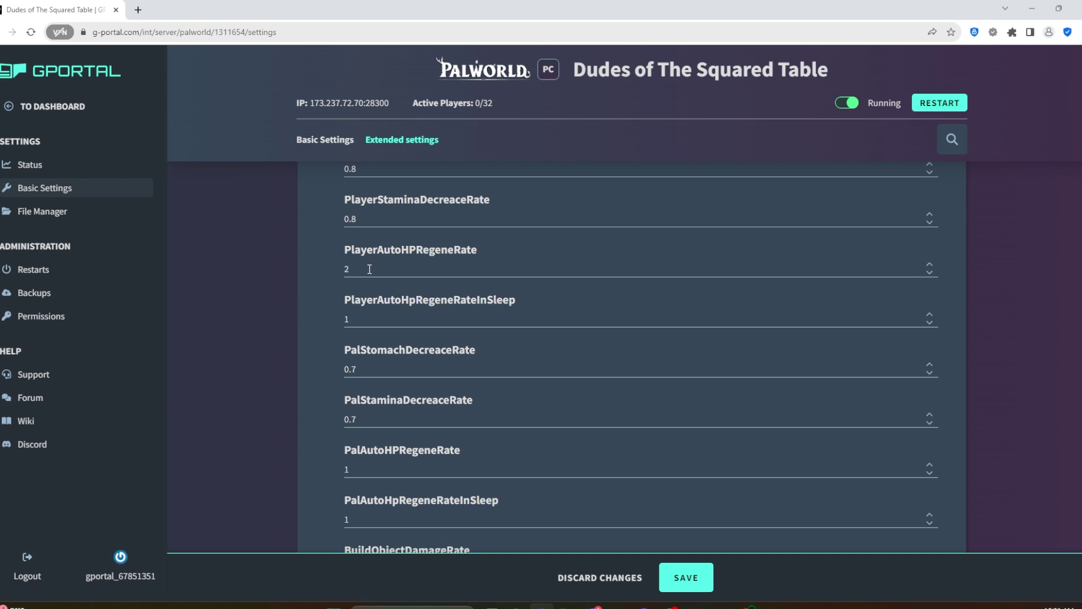
pyautogui.scroll(-1, 374, 276)
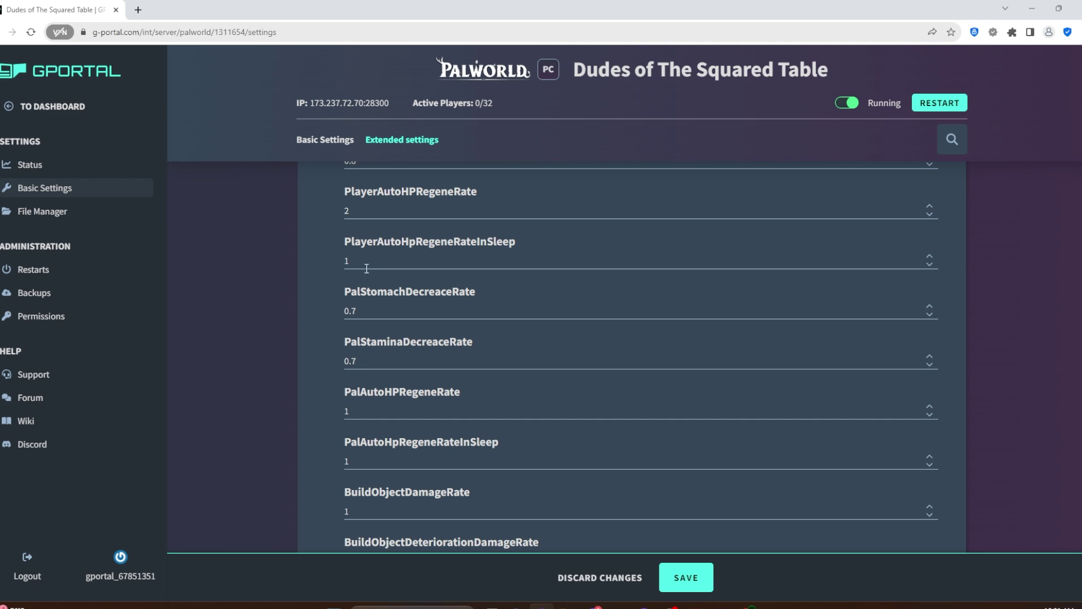
pyautogui.scroll(-1, 366, 255)
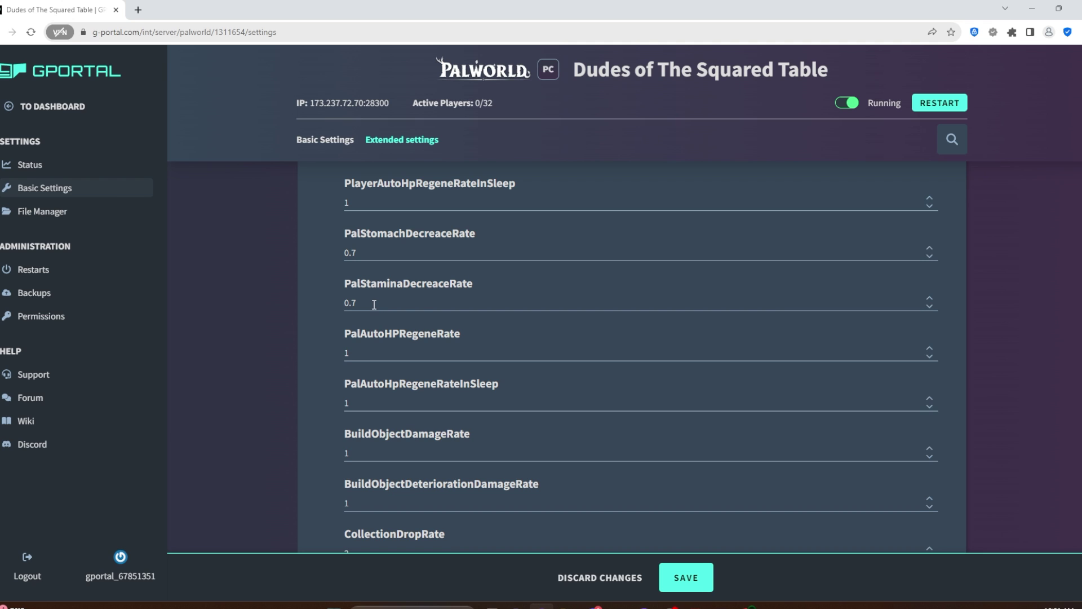
pyautogui.scroll(-1, 406, 315)
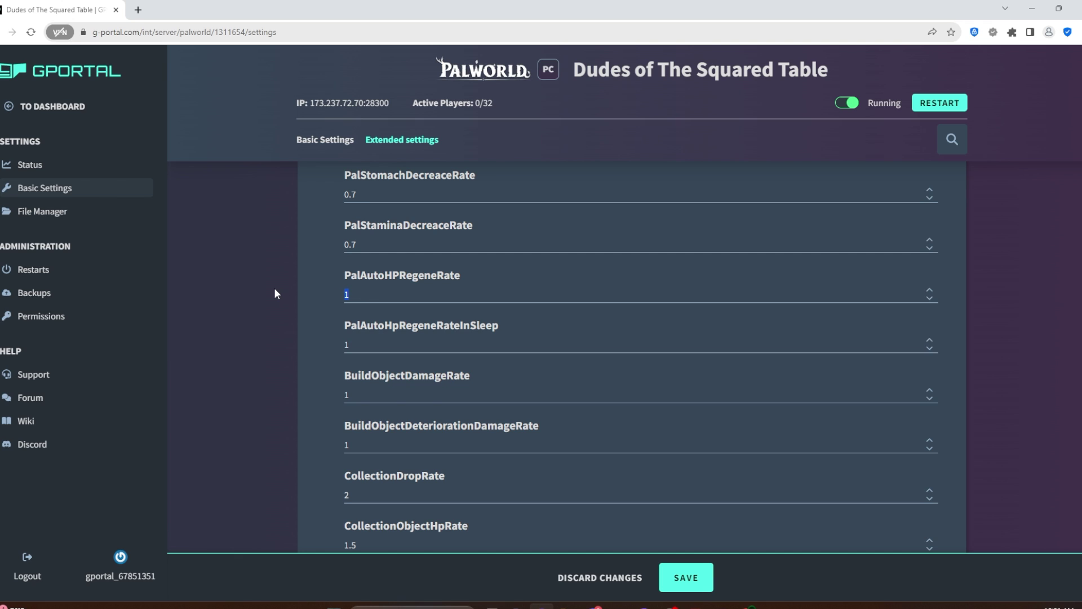
pyautogui.scroll(-1, 485, 302)
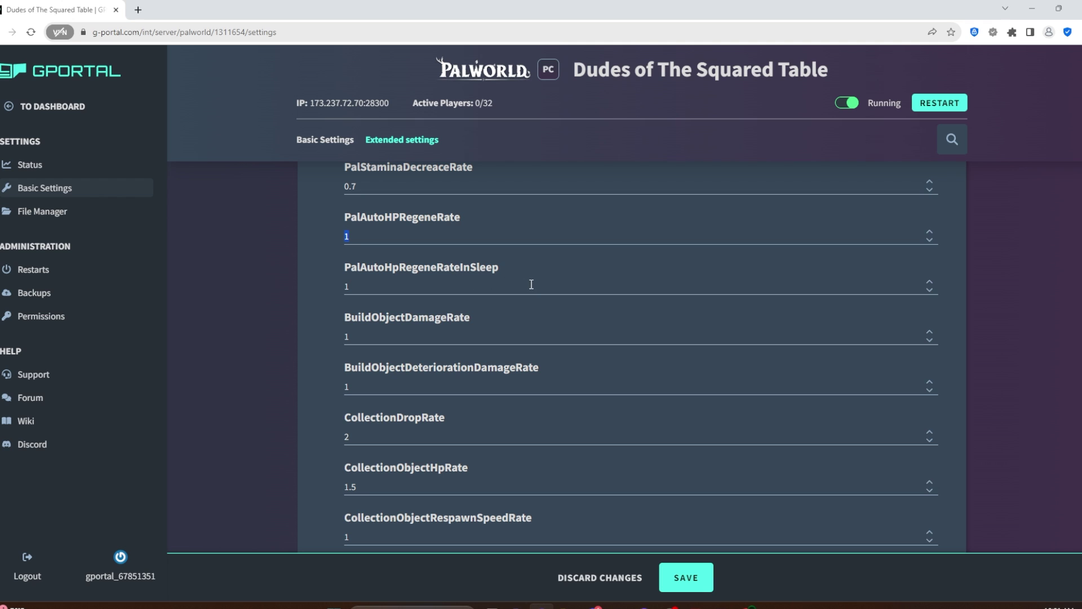
pyautogui.scroll(-1, 531, 284)
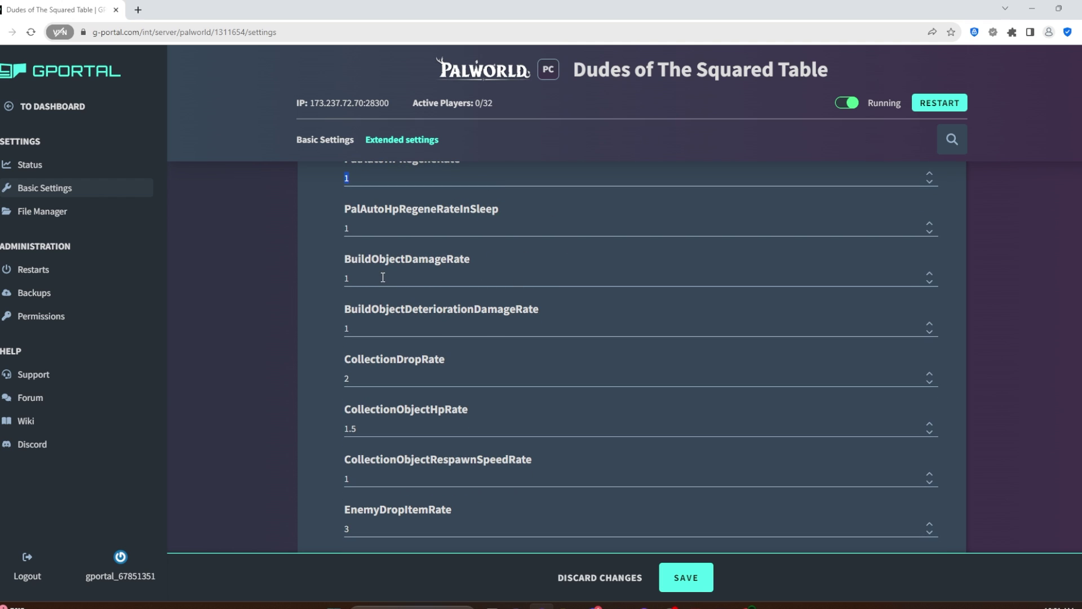
# Change BuildObjectDamageRate from 1 to 2, then replace a value further down with 4
pyautogui.moveTo(383, 277); pyautogui.dragTo(291, 275)
pyautogui.write('2')
pyautogui.scroll(-1, 428, 338)
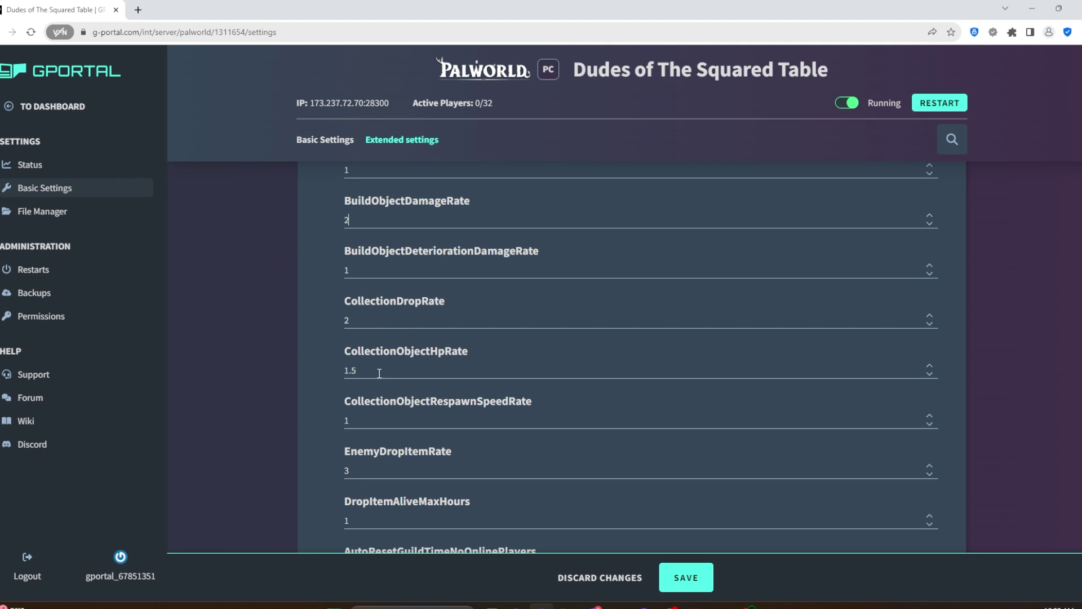
pyautogui.scroll(-1, 426, 329)
pyautogui.press('BackSpace')
pyautogui.write('4')
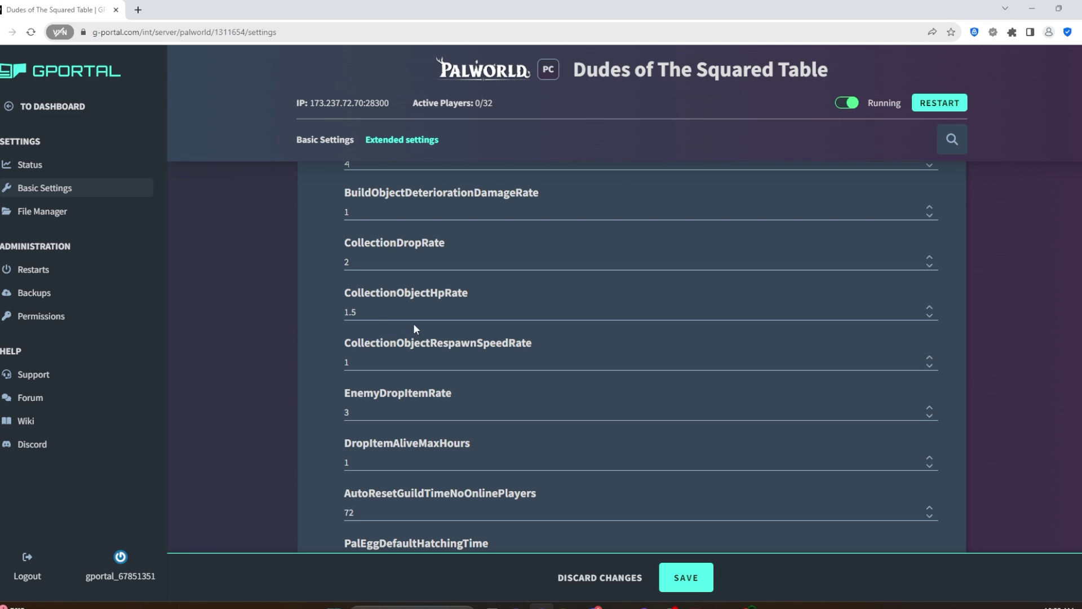
pyautogui.scroll(-2, 414, 326)
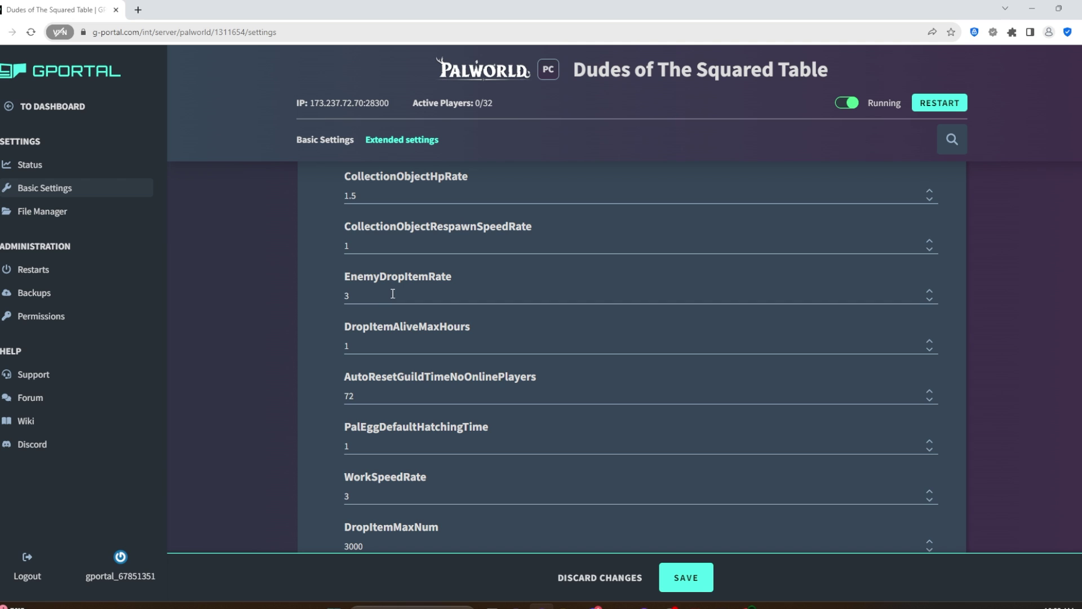
pyautogui.scroll(-2, 471, 280)
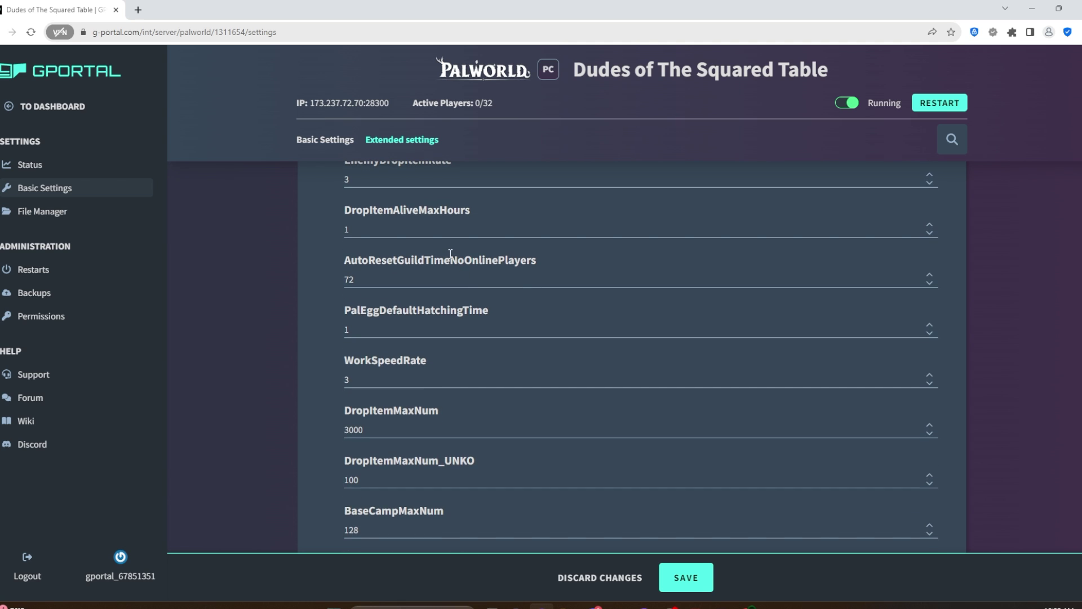
pyautogui.scroll(1, 433, 248)
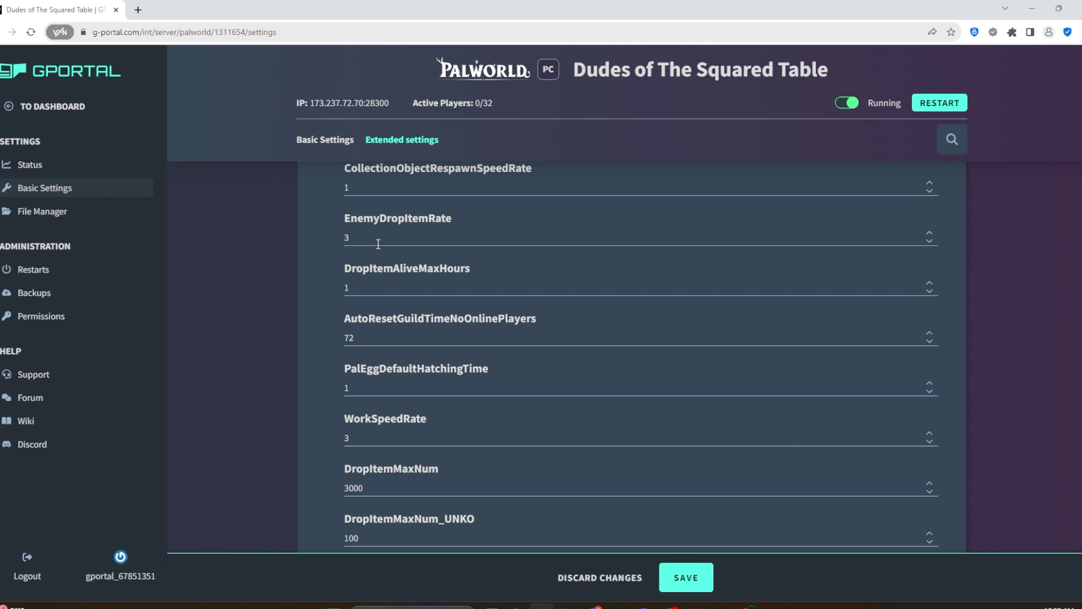
# Change EnemyDropItemRate from 3 to 10
pyautogui.moveTo(378, 244); pyautogui.dragTo(288, 241)
pyautogui.write('10')
pyautogui.scroll(-2, 418, 290)
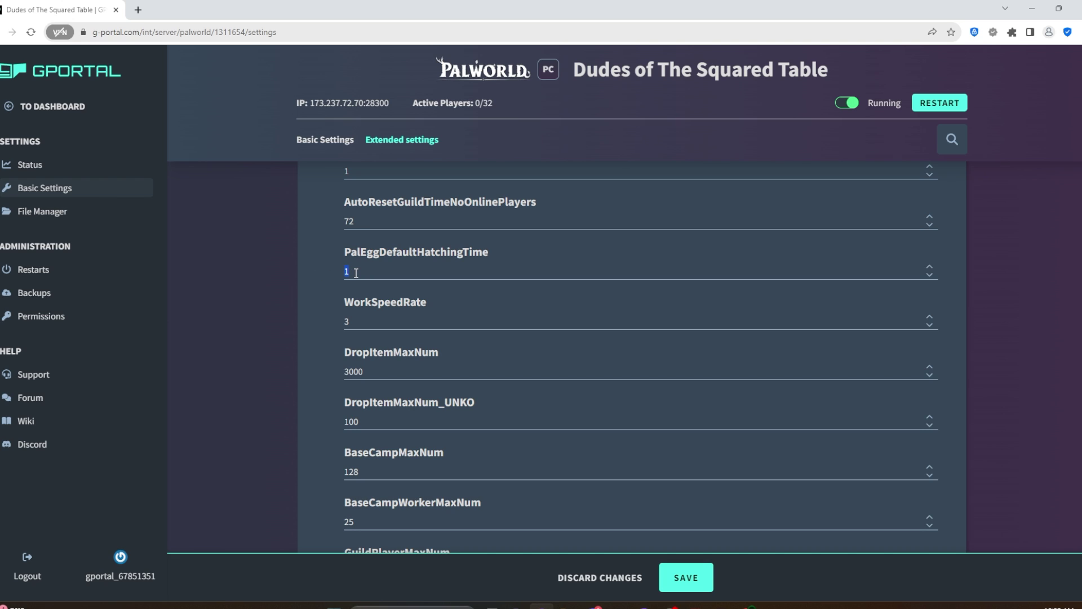
# Type .5 into PalEggDefaultHatchingTime and change WorkSpeedRate from 3 to 5
pyautogui.write('.5')
pyautogui.press('Tab')
pyautogui.scroll(-1, 334, 267)
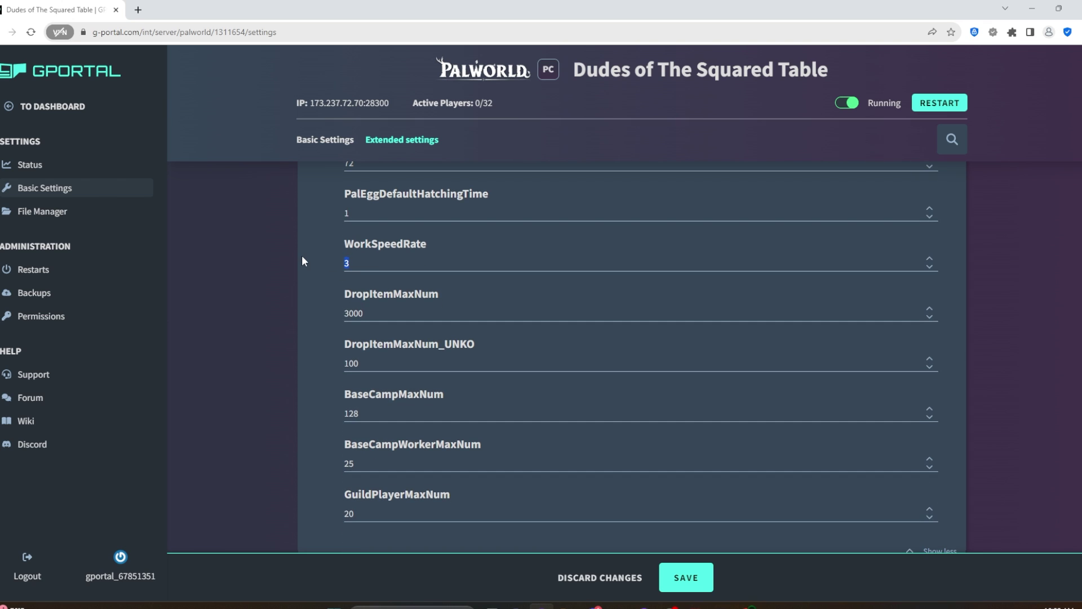
pyautogui.write('5')
pyautogui.scroll(-1, 431, 291)
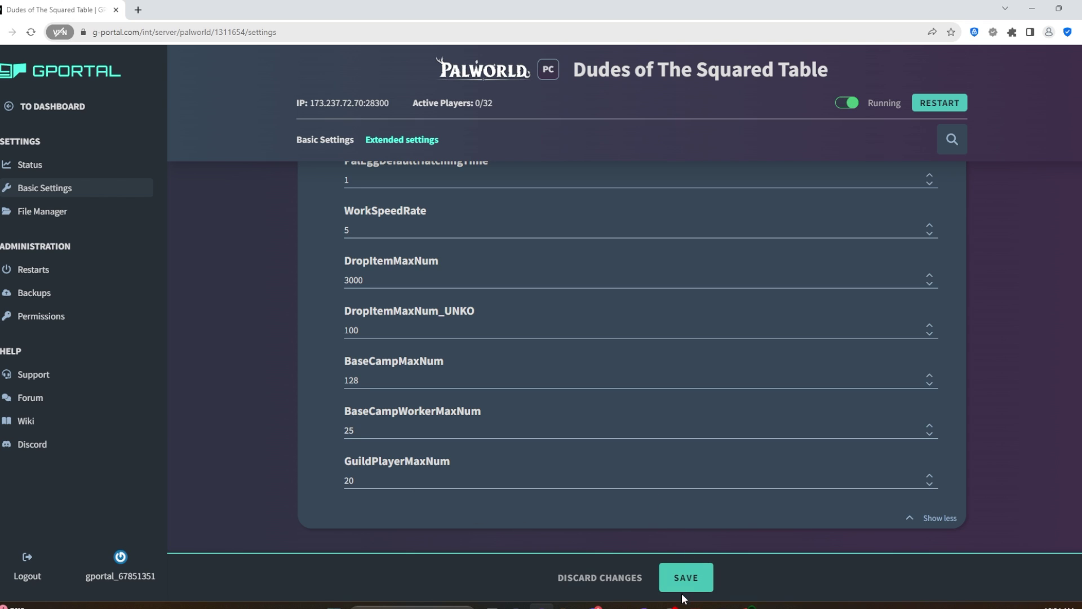
# Switch to Palworld, open the pause menu and choose Return to Title
pyautogui.click(541, 605)
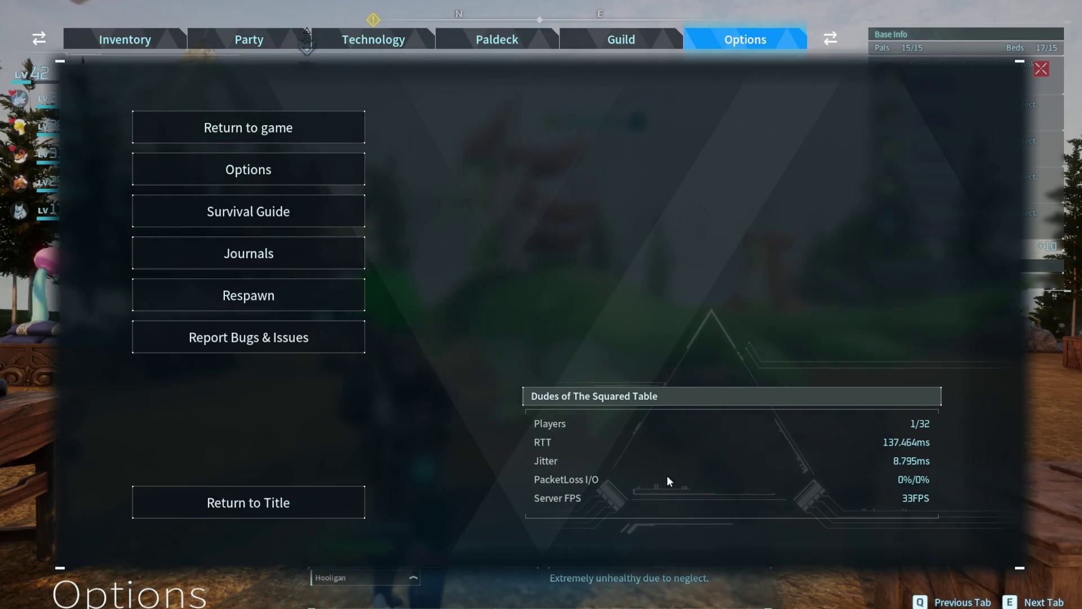
pyautogui.press('Escape')
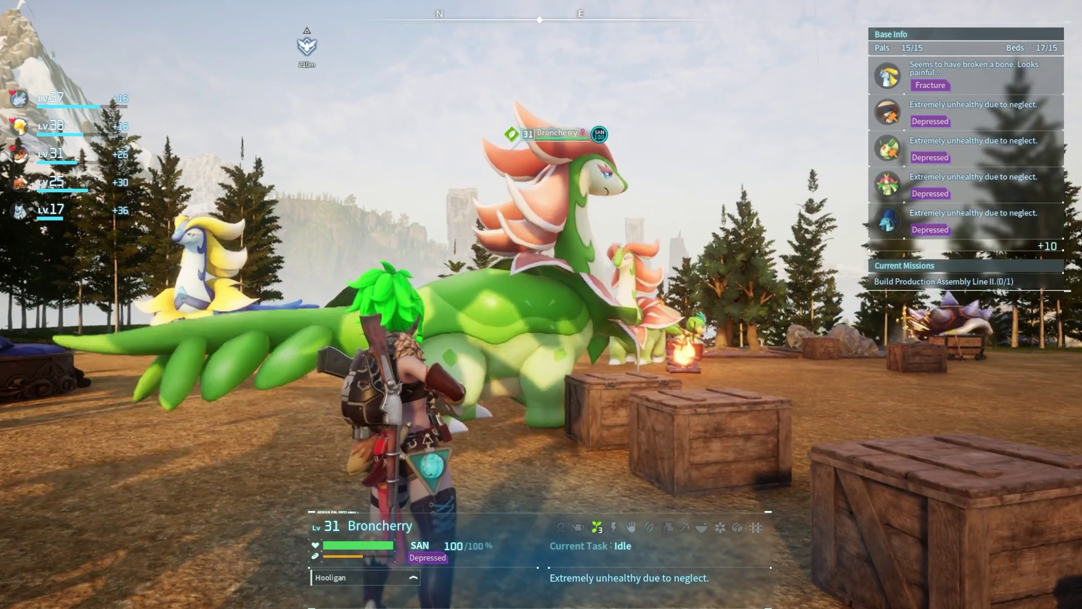
pyautogui.press('Escape')
pyautogui.click(322, 496)
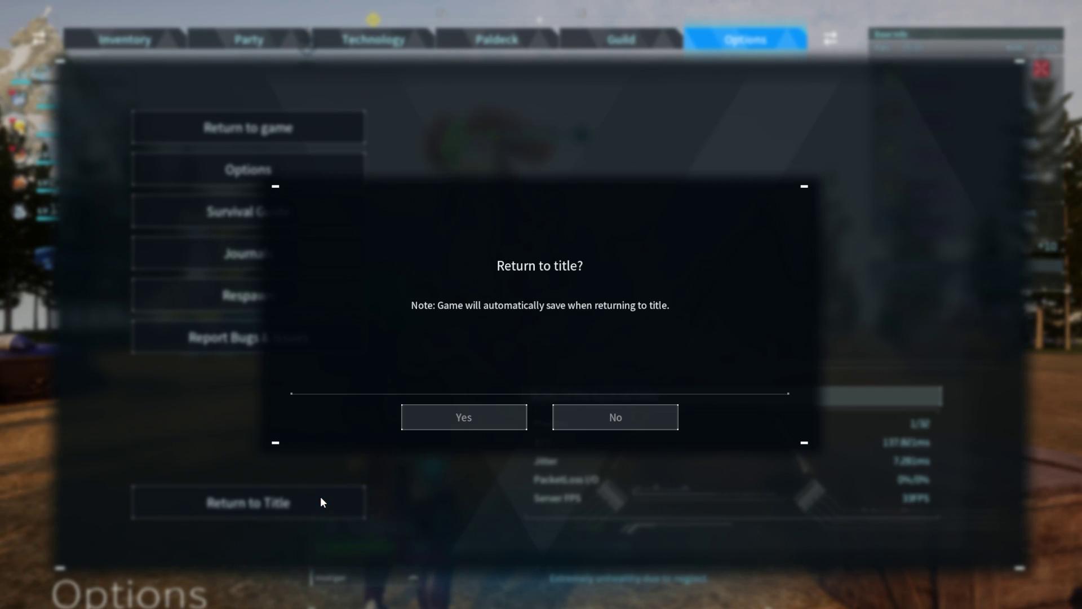